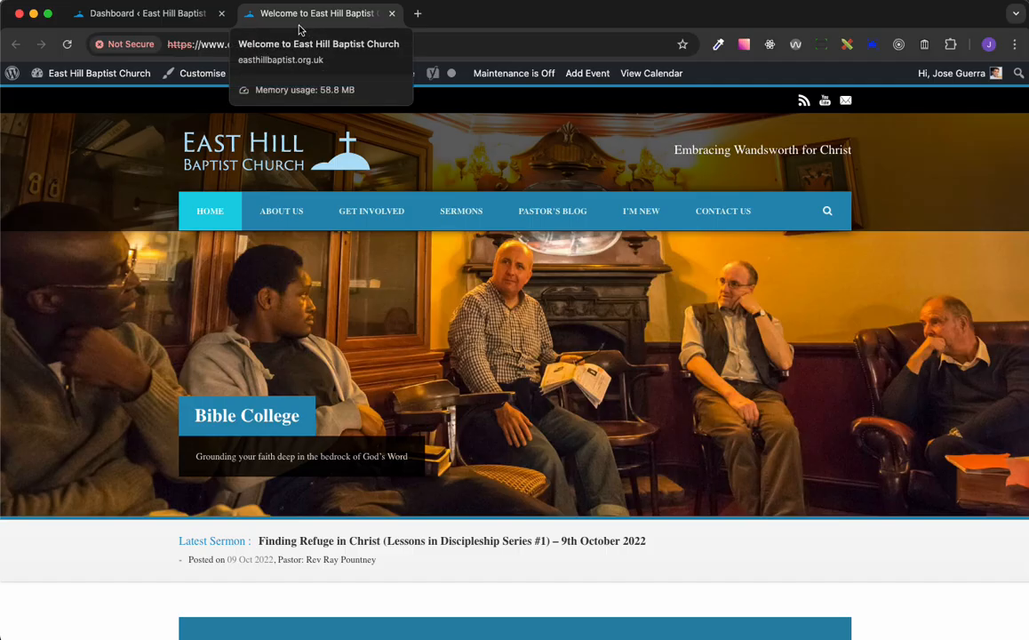
# Go to the site's WordPress dashboard and open the list of all pages
pyautogui.click(176, 21)
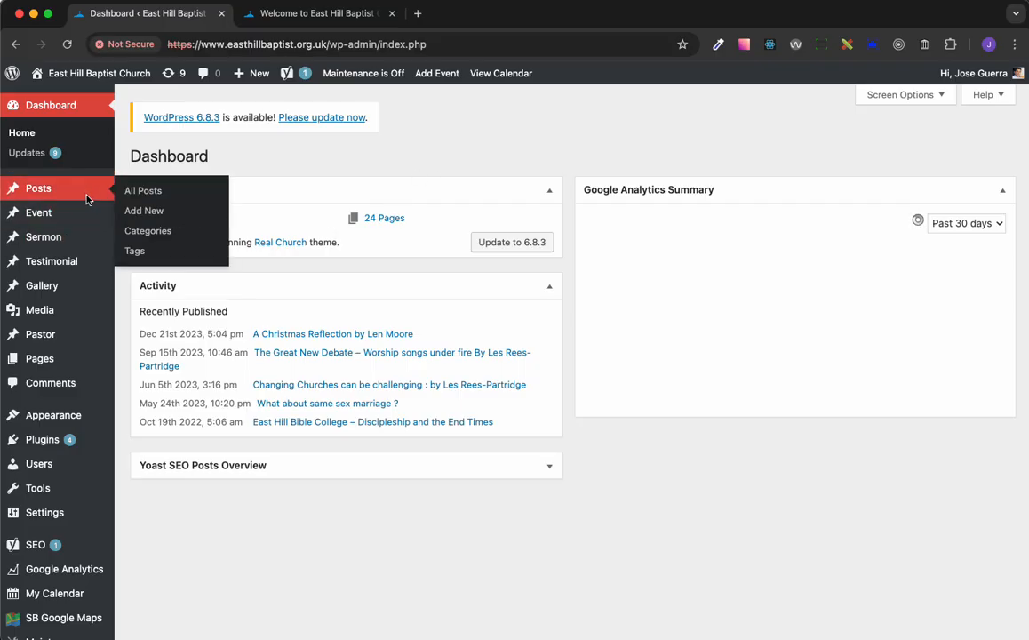
pyautogui.moveTo(90, 369)
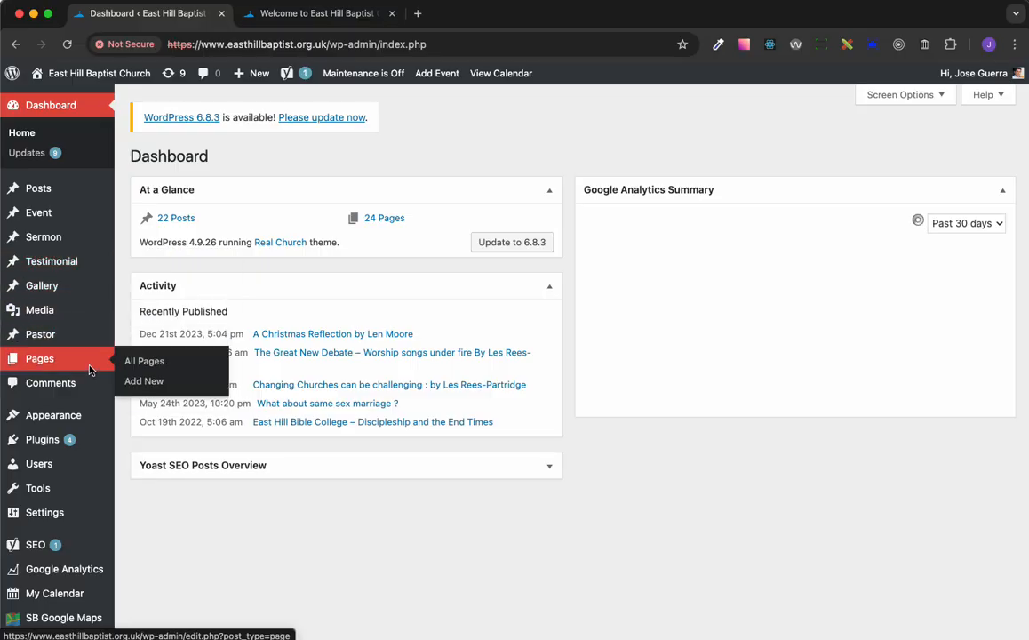
pyautogui.moveTo(86, 197)
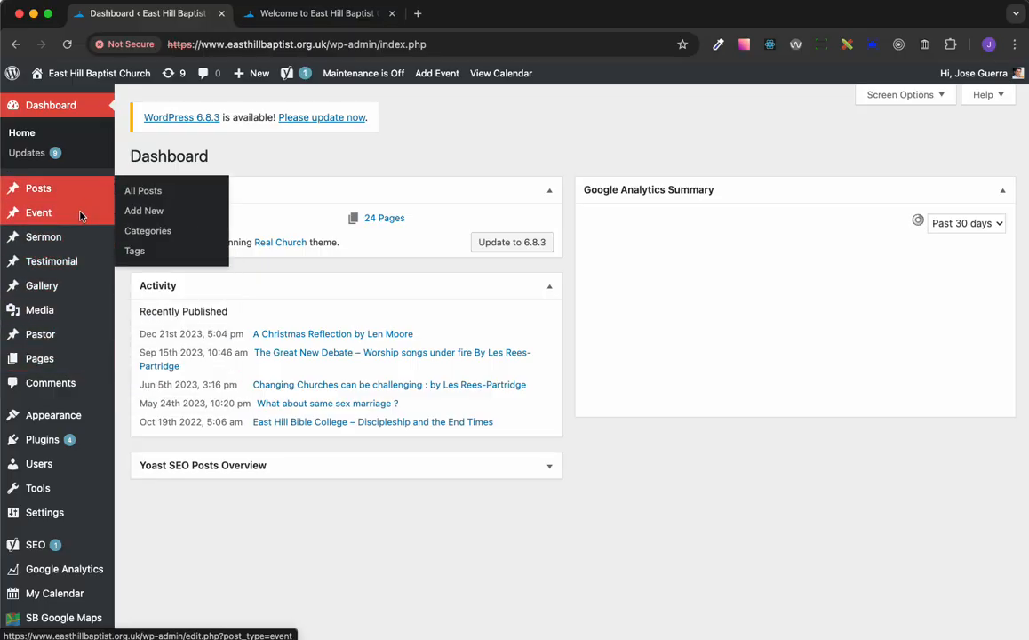
pyautogui.moveTo(79, 228)
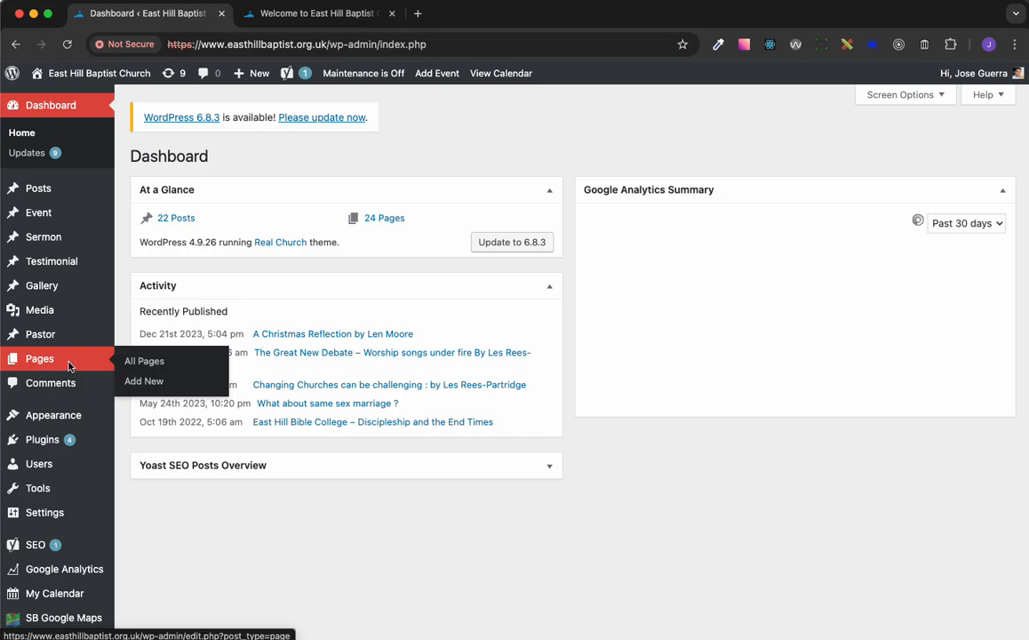
pyautogui.click(151, 366)
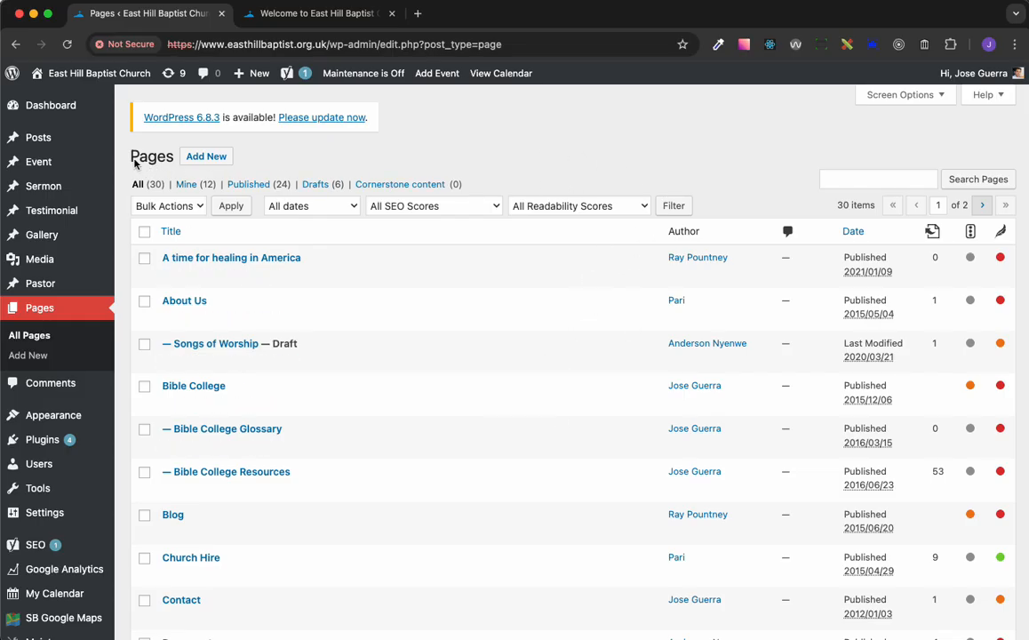
pyautogui.moveTo(130, 153); pyautogui.dragTo(169, 160)
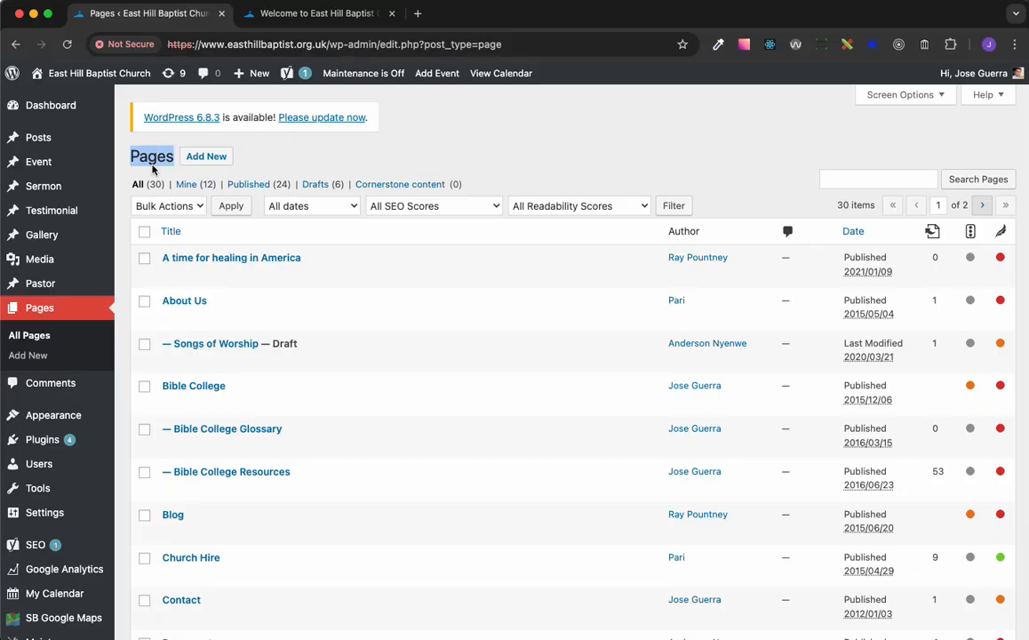
pyautogui.click(147, 165)
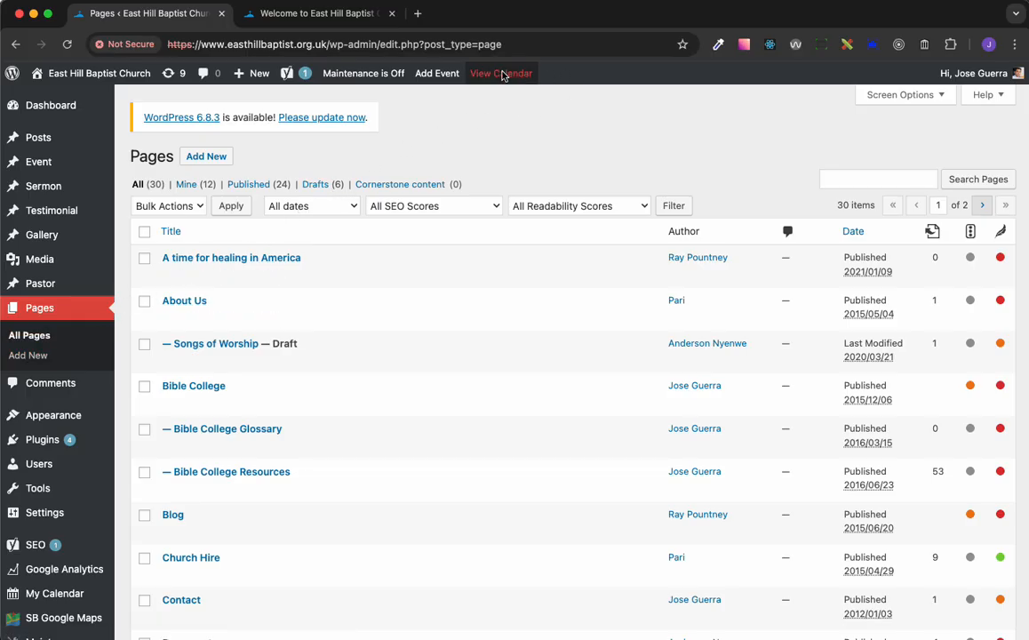
# Look over the admin toolbar options in the dashboard and on the live church home page
pyautogui.moveTo(287, 73)
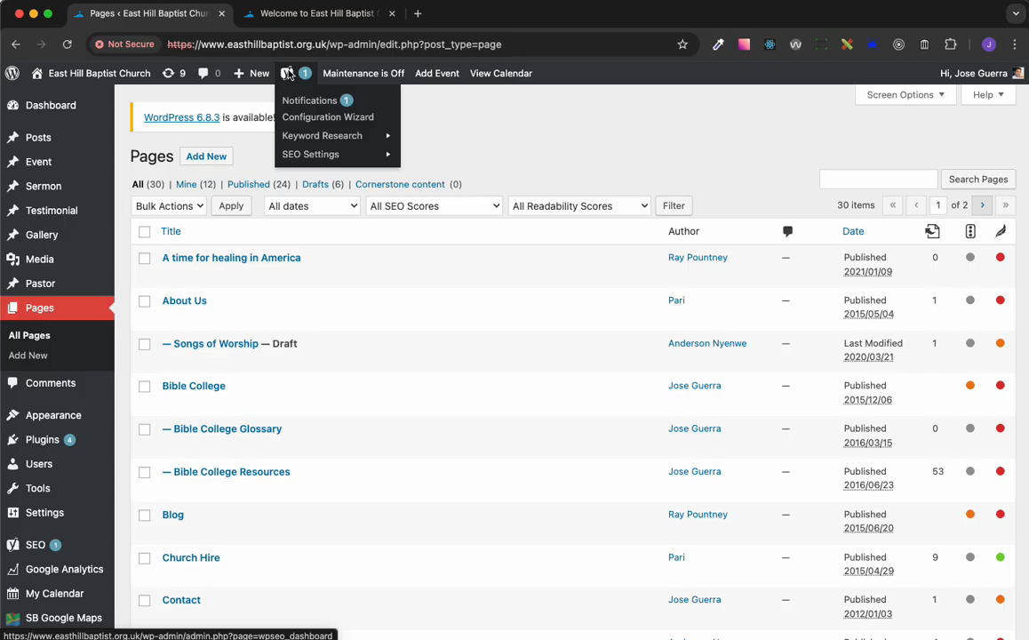
pyautogui.moveTo(239, 71)
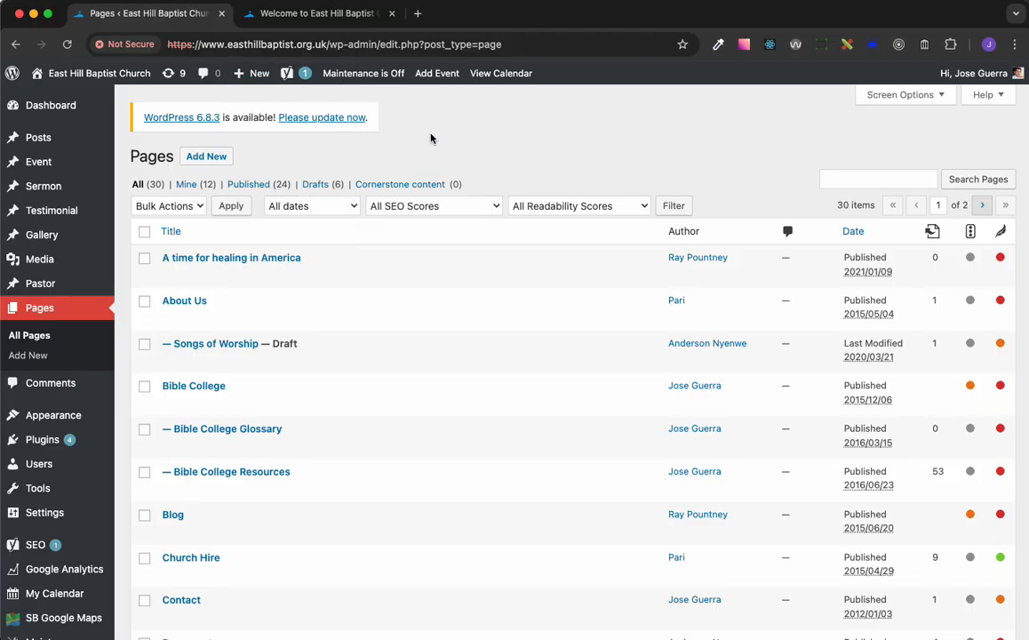
pyautogui.click(315, 14)
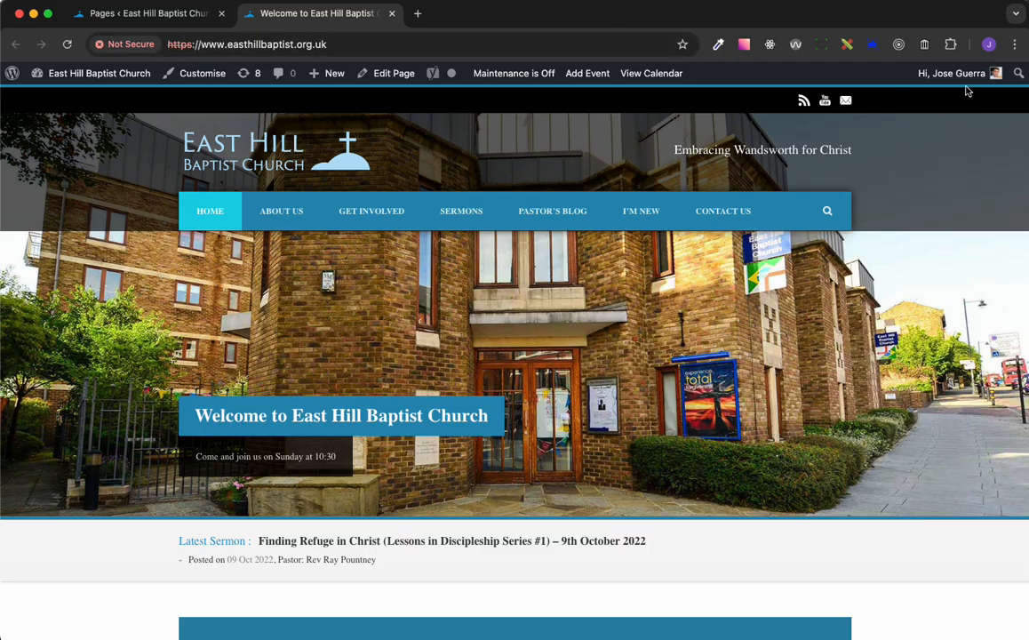
pyautogui.moveTo(948, 77)
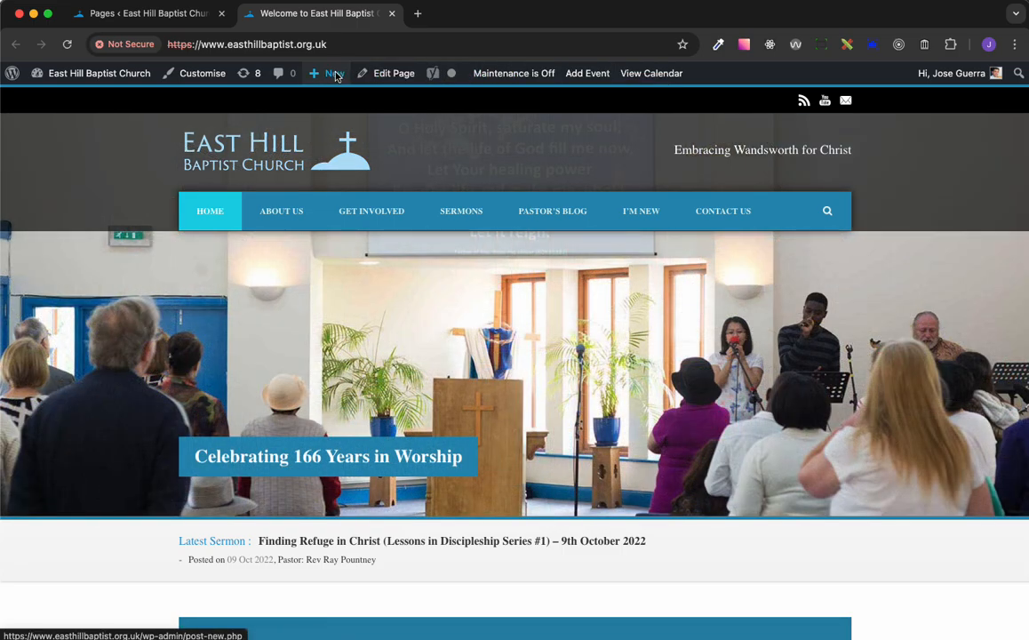
pyautogui.moveTo(336, 76)
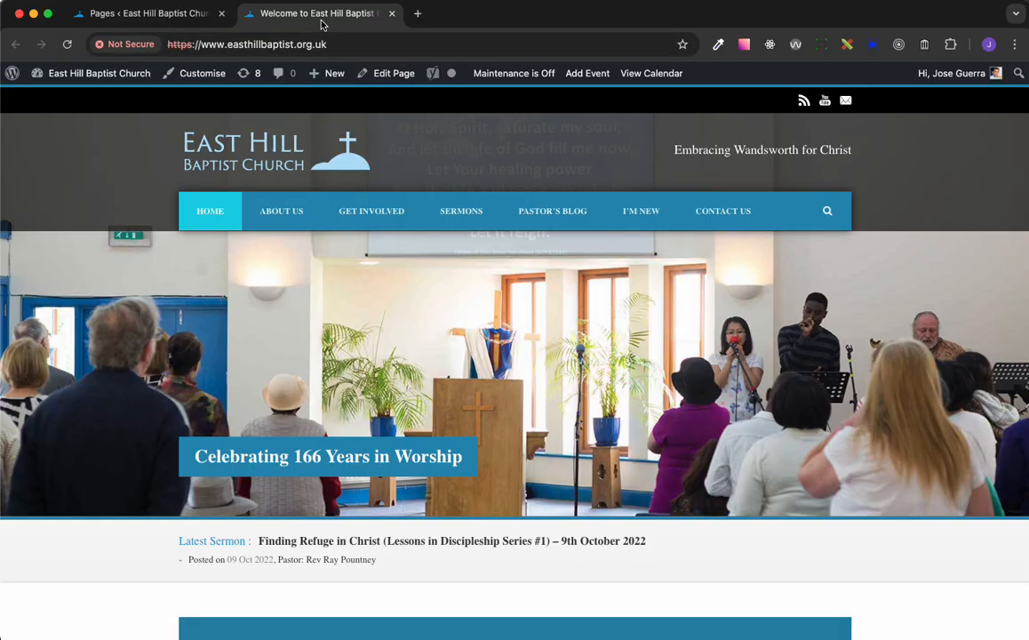
# Return to the pages list in the dashboard and add a new page titled "Test Page"
pyautogui.click(167, 19)
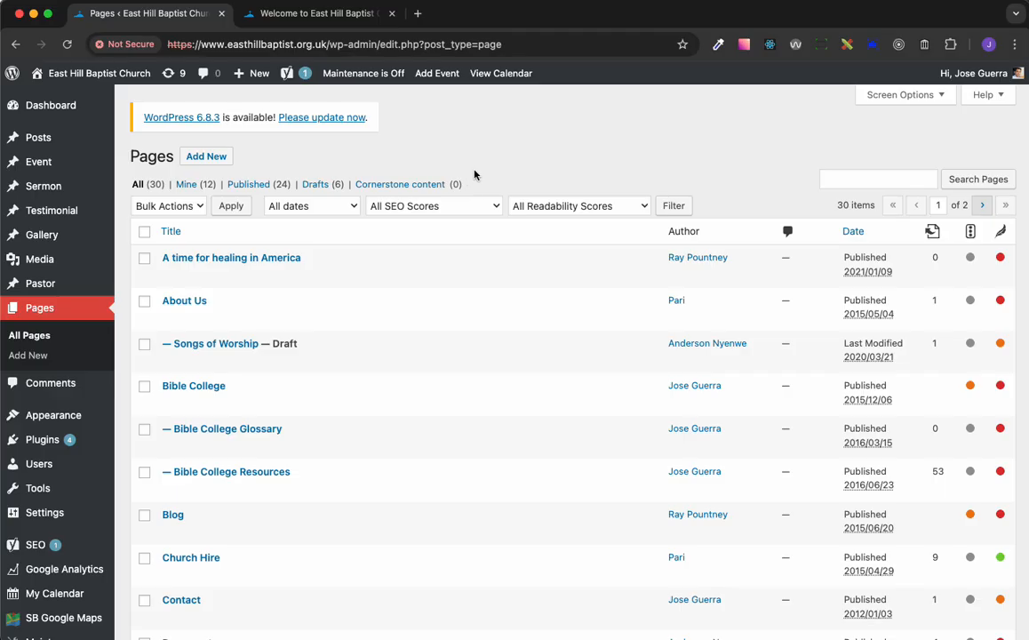
pyautogui.click(213, 159)
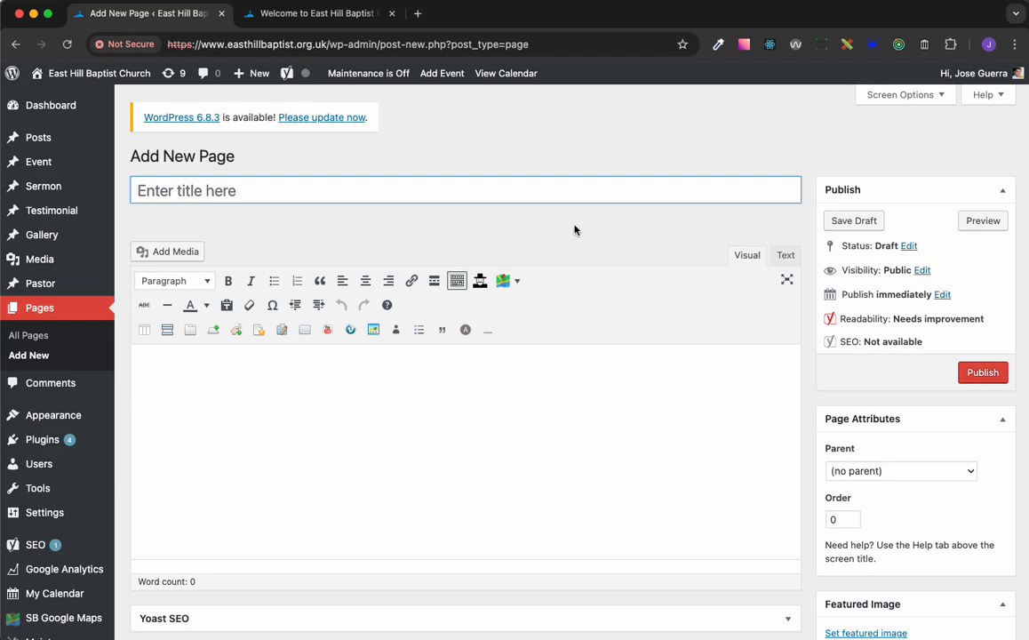
pyautogui.scroll(-1, 574, 230)
pyautogui.click(260, 180)
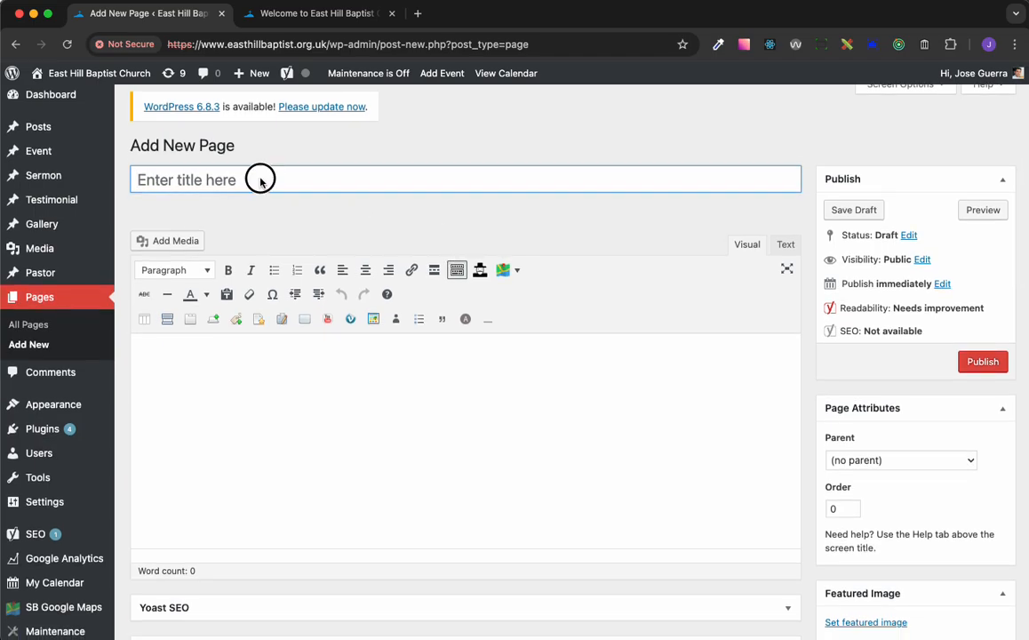
pyautogui.write('Tes')
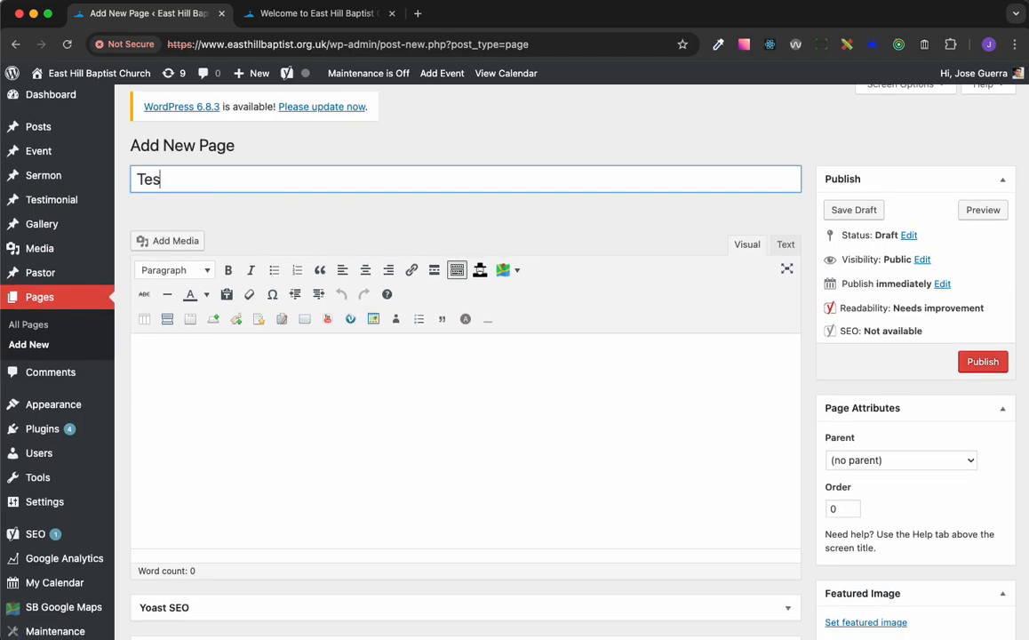
pyautogui.write('t Page')
# Write the page's body text: "Lorem ispum you content this is the content that shows on the page."
pyautogui.scroll(1, 401, 239)
pyautogui.click(264, 409)
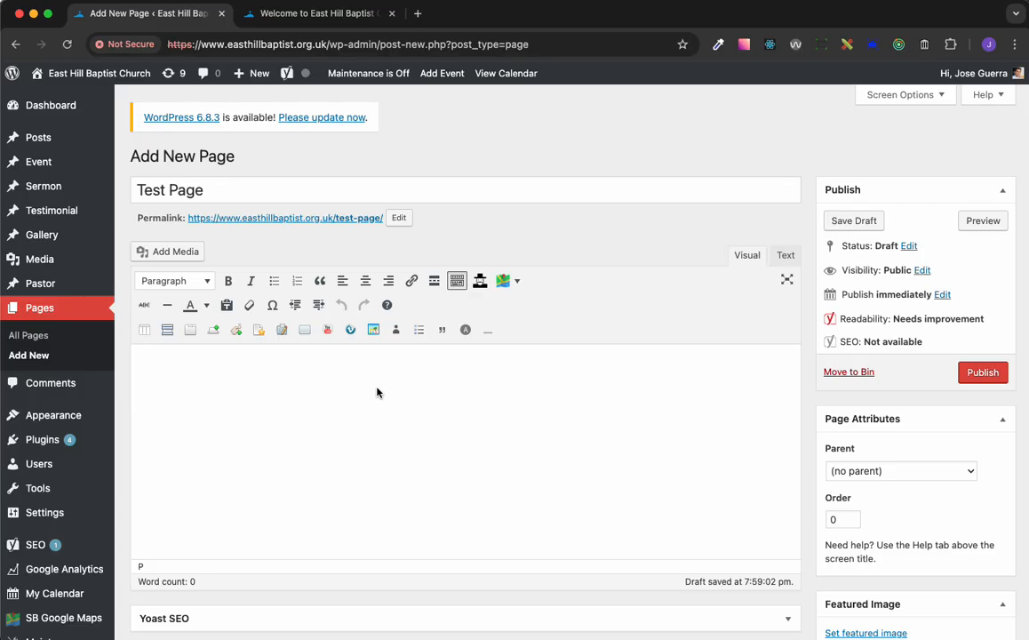
pyautogui.write('Lorem')
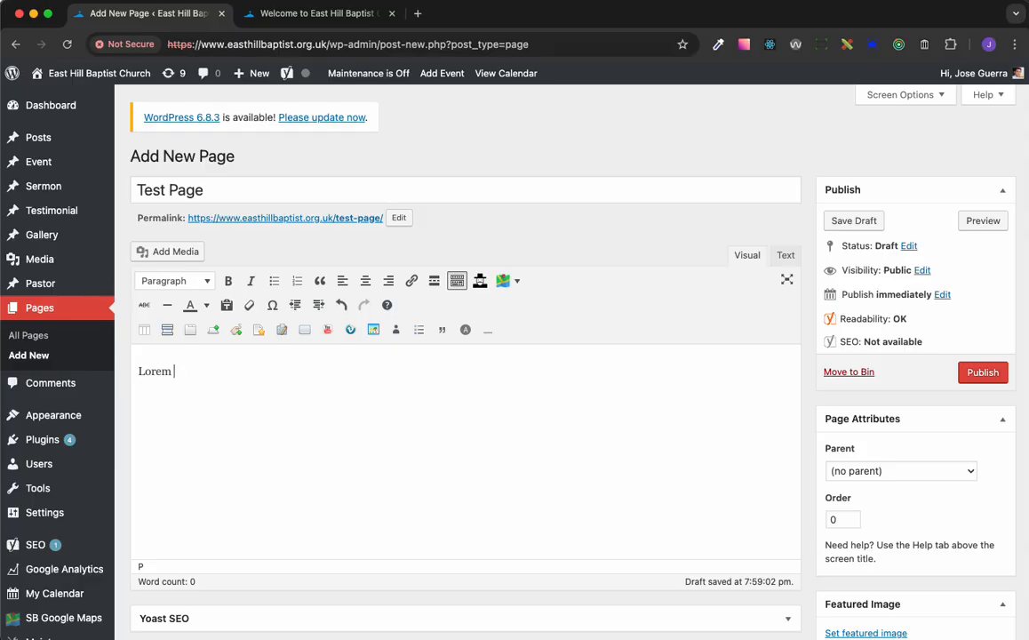
pyautogui.write(' ipsum')
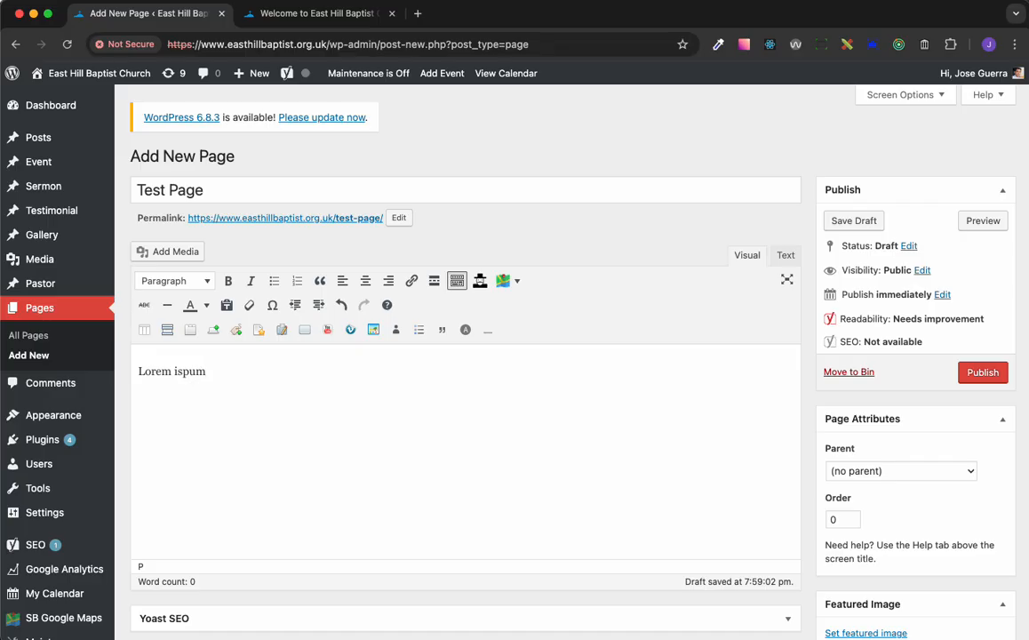
pyautogui.write(' you content')
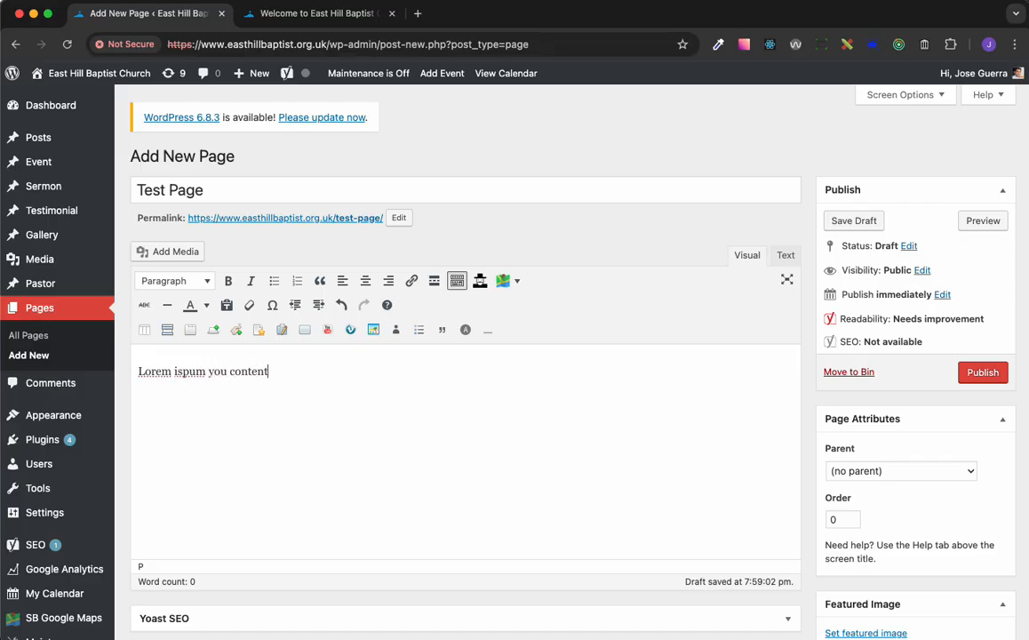
pyautogui.write(' this is ')
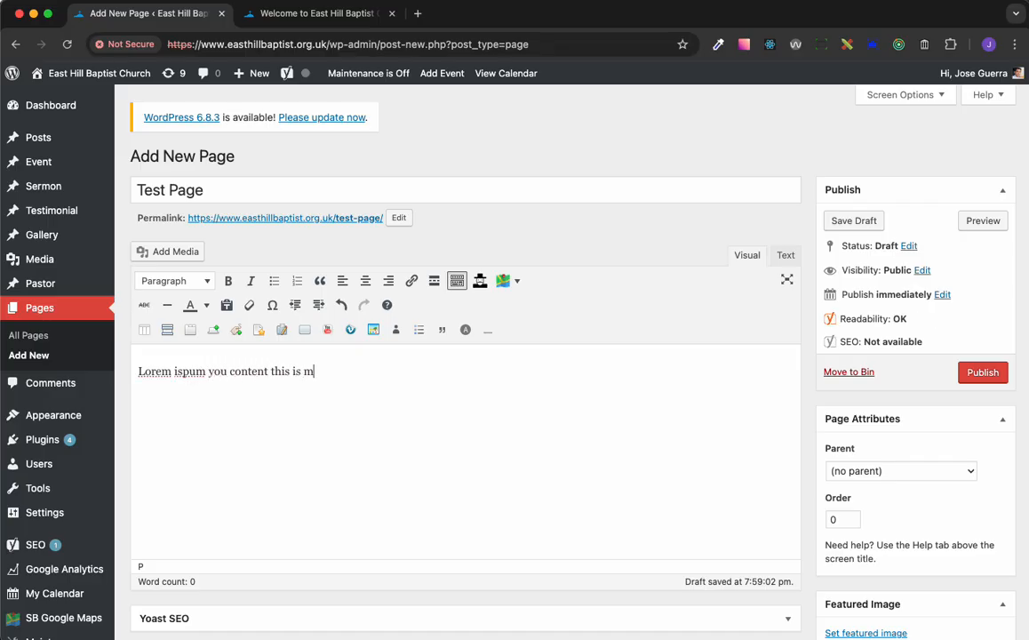
pyautogui.write('the content that shows on t')
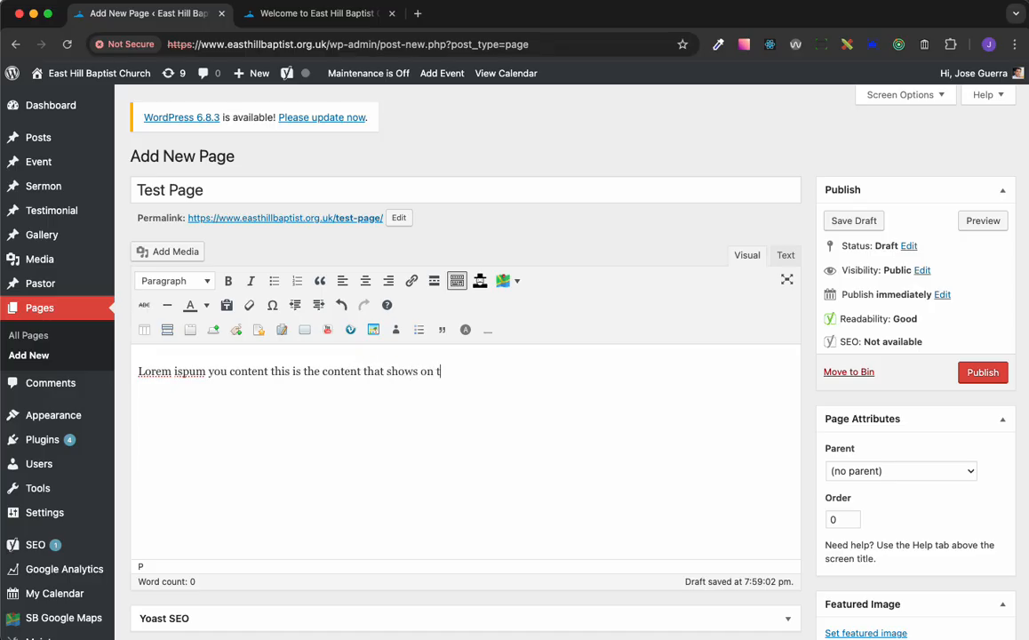
pyautogui.write('he page.')
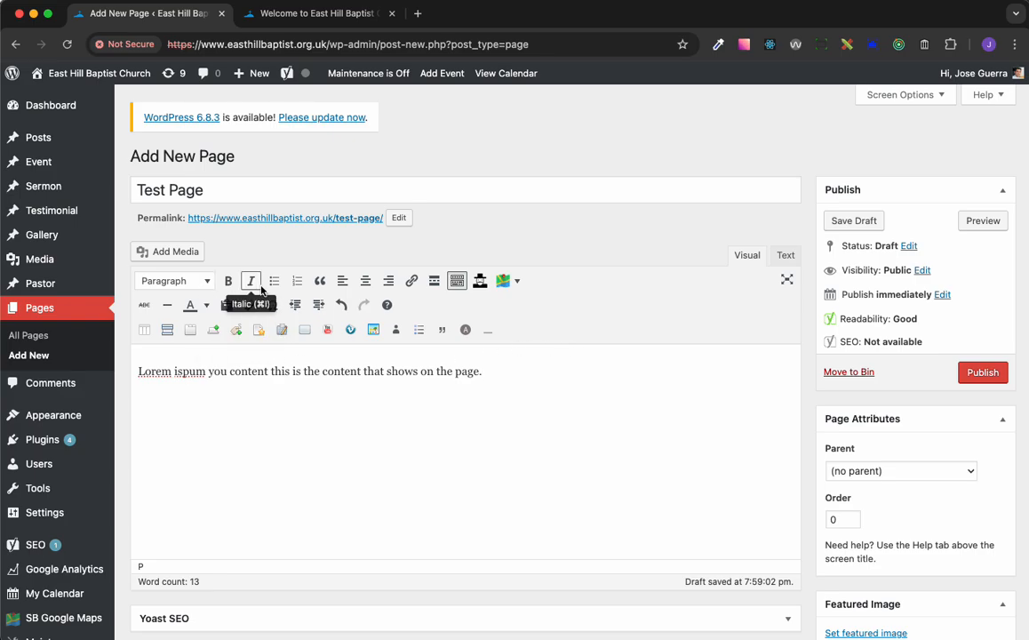
# Make "that shows on the page." bold and check its HTML source before returning to the visual editor
pyautogui.click(174, 282)
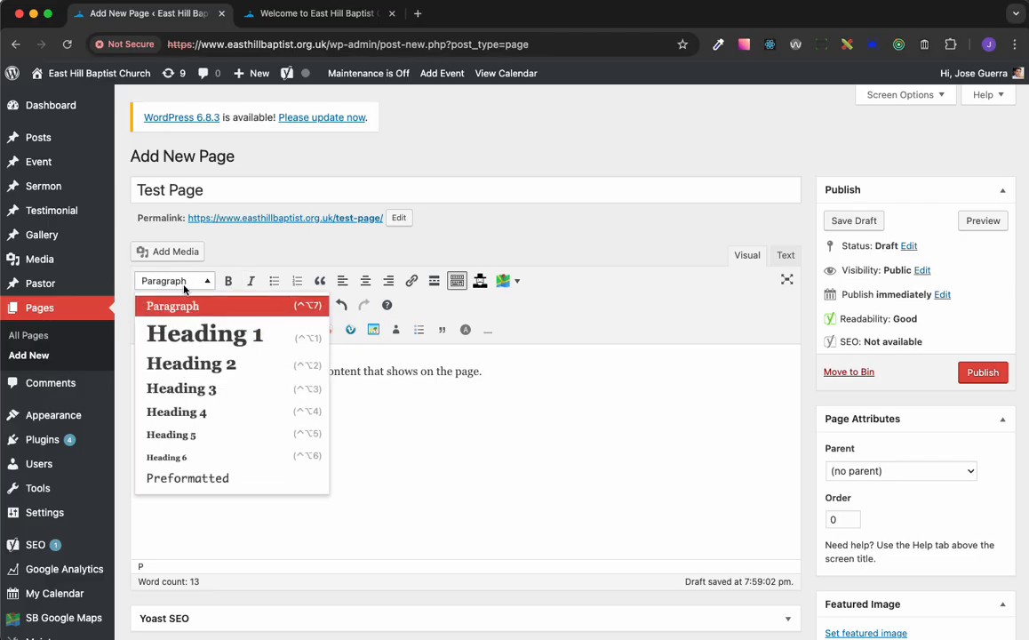
pyautogui.click(572, 407)
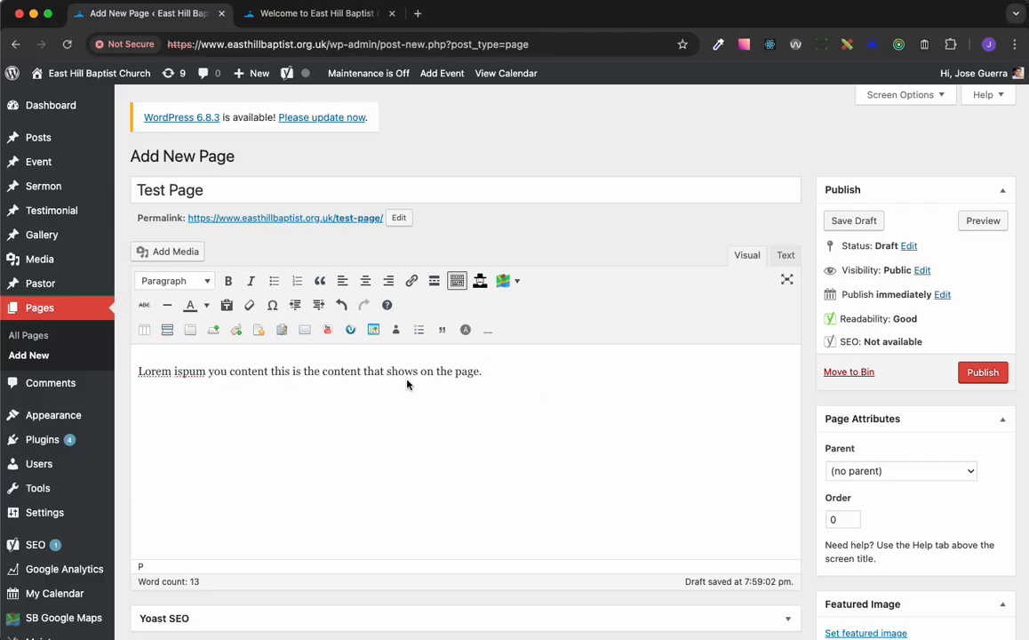
pyautogui.click(483, 373)
pyautogui.moveTo(483, 373); pyautogui.dragTo(359, 376)
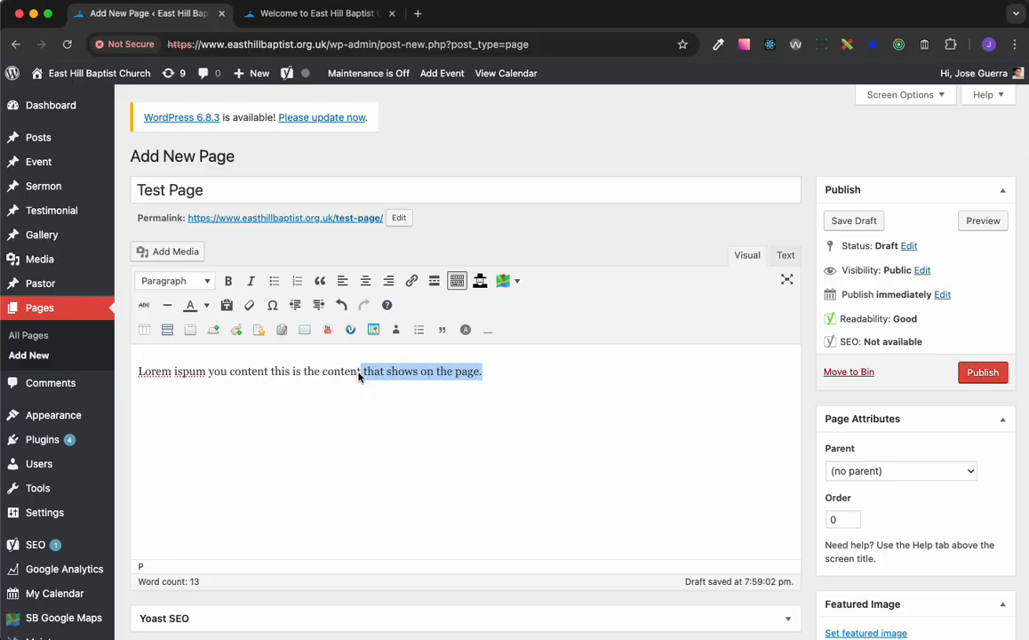
pyautogui.click(229, 281)
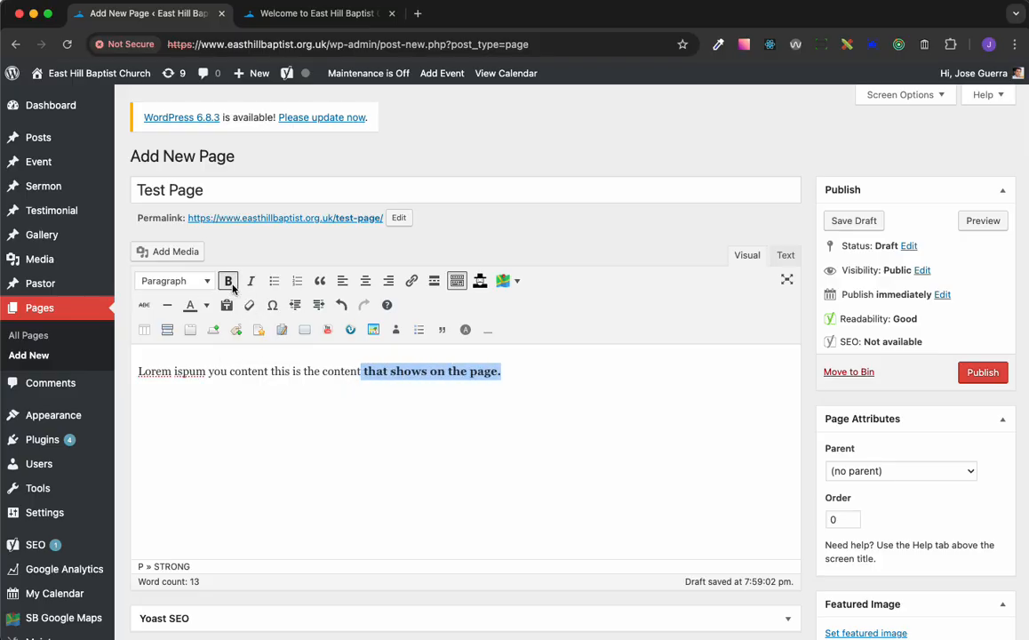
pyautogui.click(289, 418)
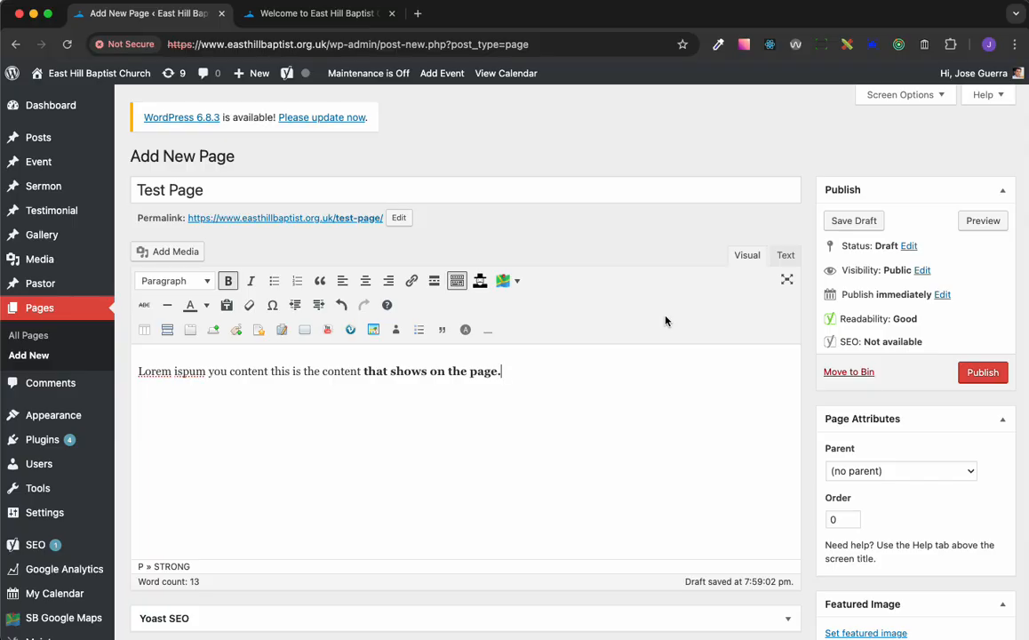
pyautogui.click(784, 256)
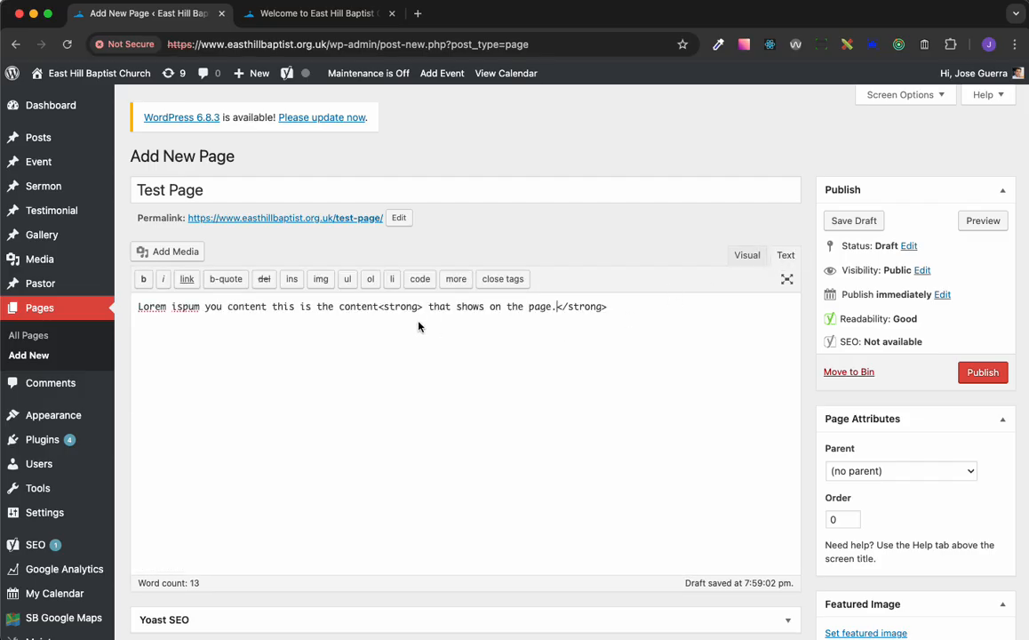
pyautogui.click(748, 256)
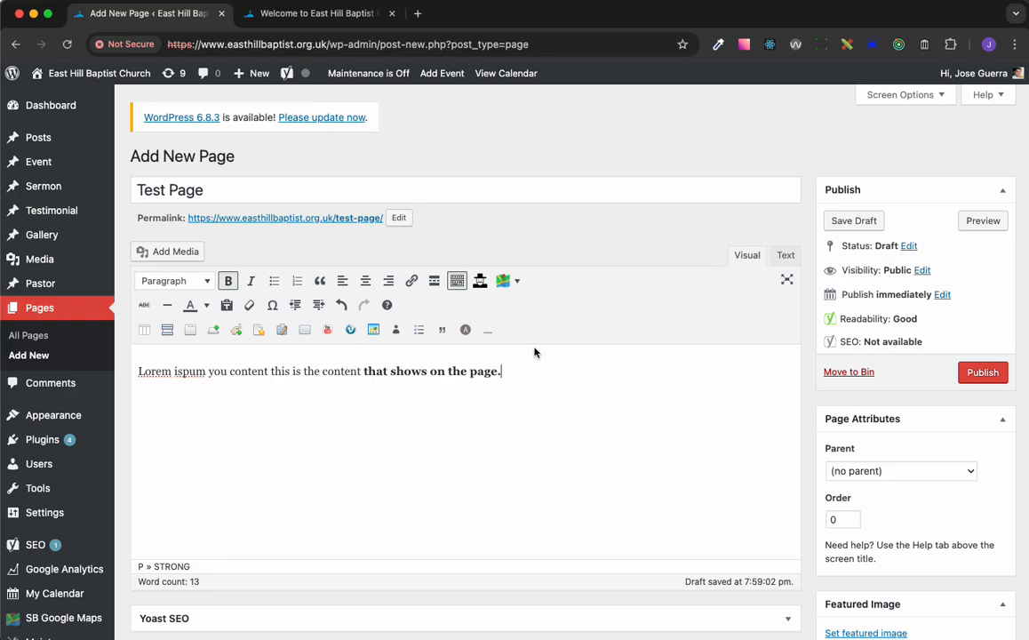
# Add two non-bold paragraphs below the first one, reading "adflasj" and "moafe meowmer mwoeme"
pyautogui.press('Return')
pyautogui.press('super+b')
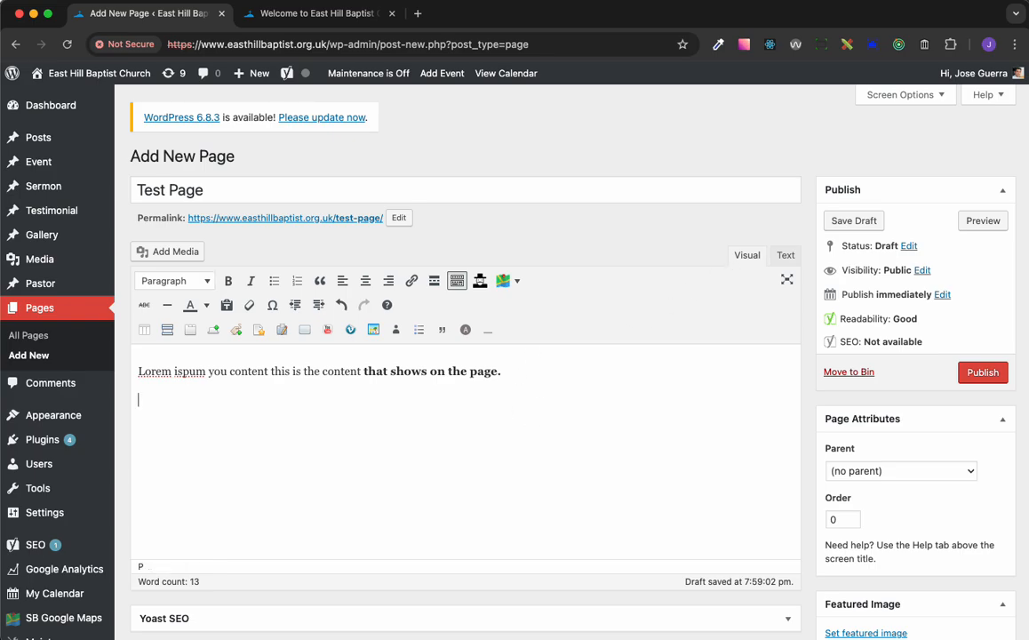
pyautogui.write('adflasj')
pyautogui.press('Return')
pyautogui.write('moafe meow')
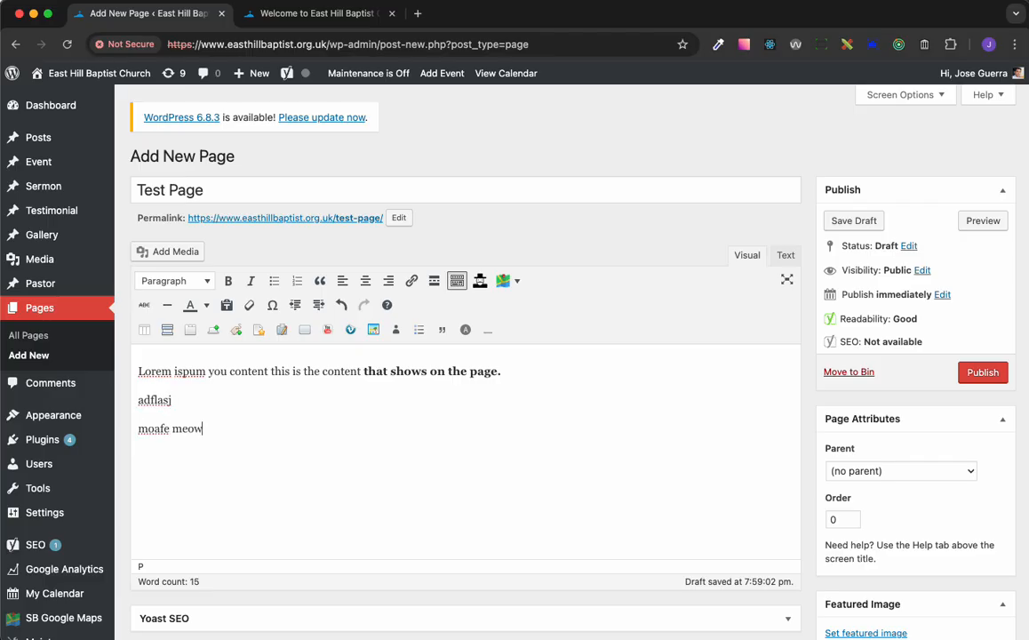
pyautogui.write('mer mwoeme')
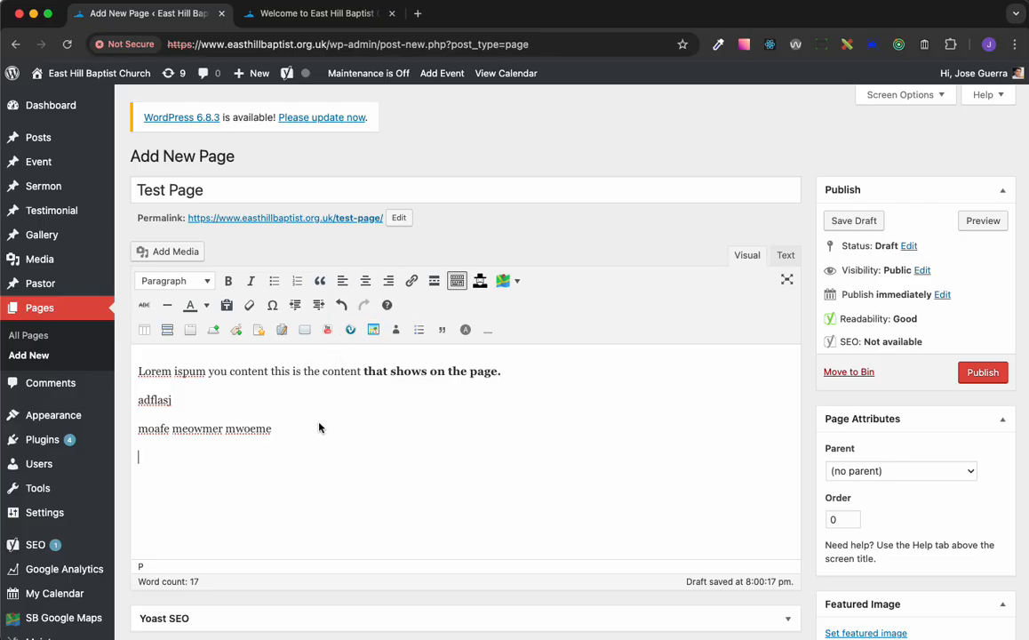
# Centre the last paragraph and set it back to left alignment
pyautogui.click(365, 281)
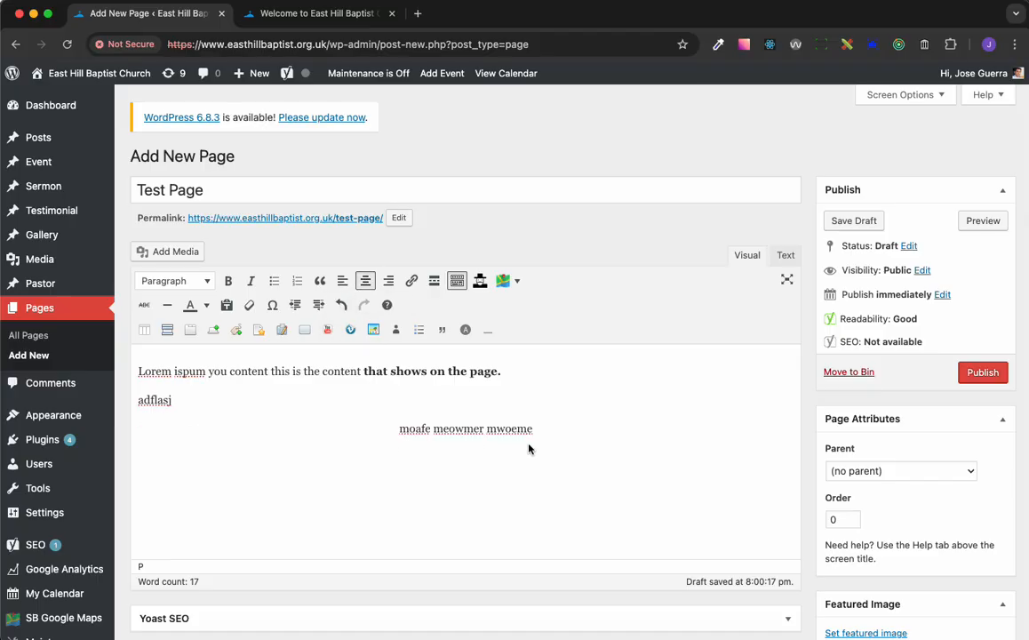
pyautogui.click(343, 280)
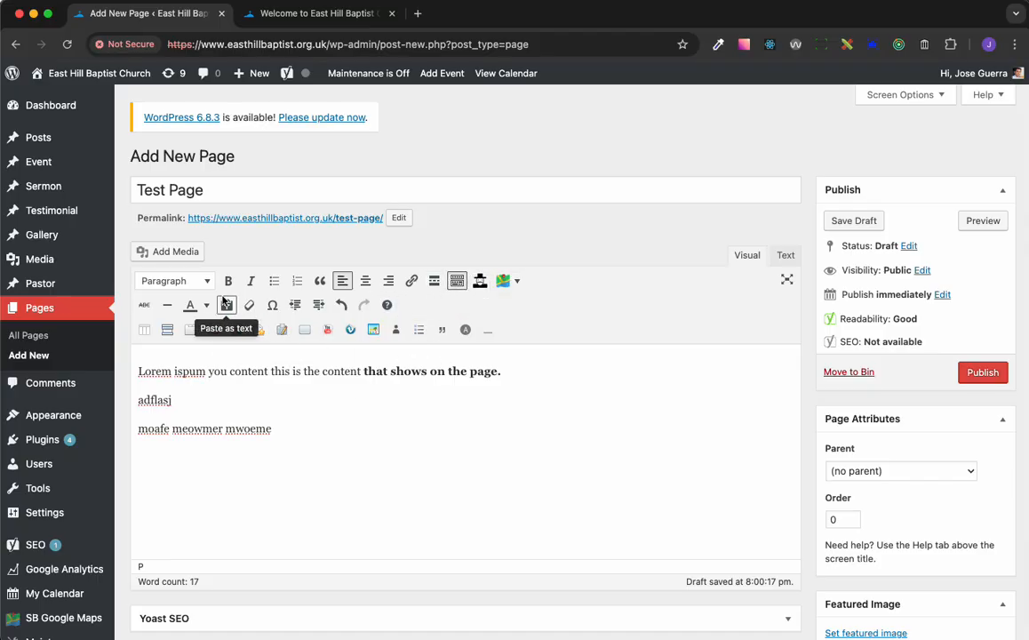
# Format the "adflasj" paragraph as Heading 1
pyautogui.click(198, 396)
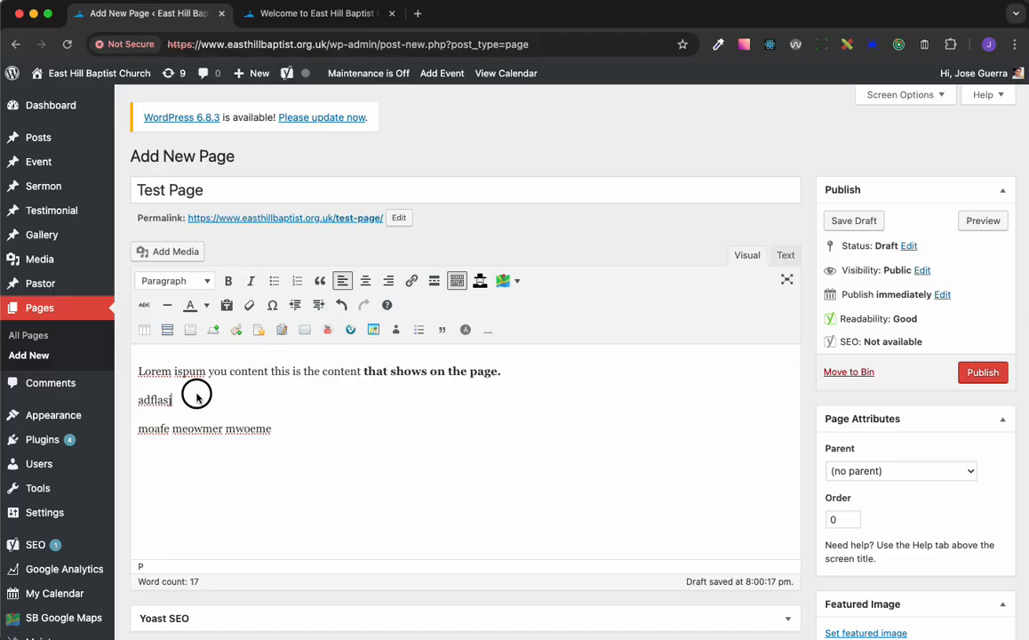
pyautogui.moveTo(197, 396); pyautogui.dragTo(131, 393)
pyautogui.click(204, 281)
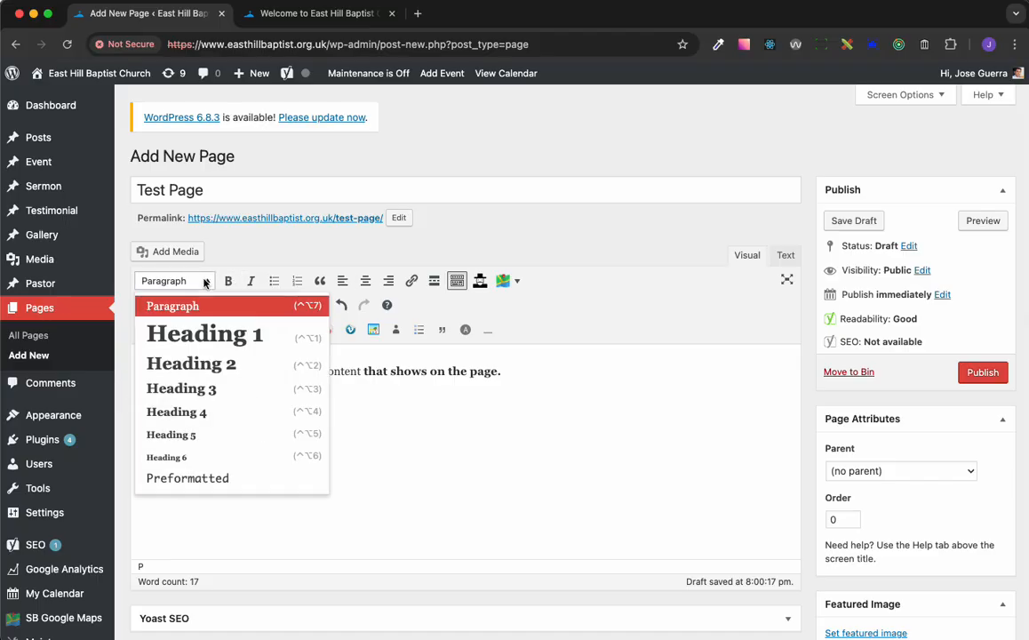
pyautogui.click(204, 333)
pyautogui.click(253, 429)
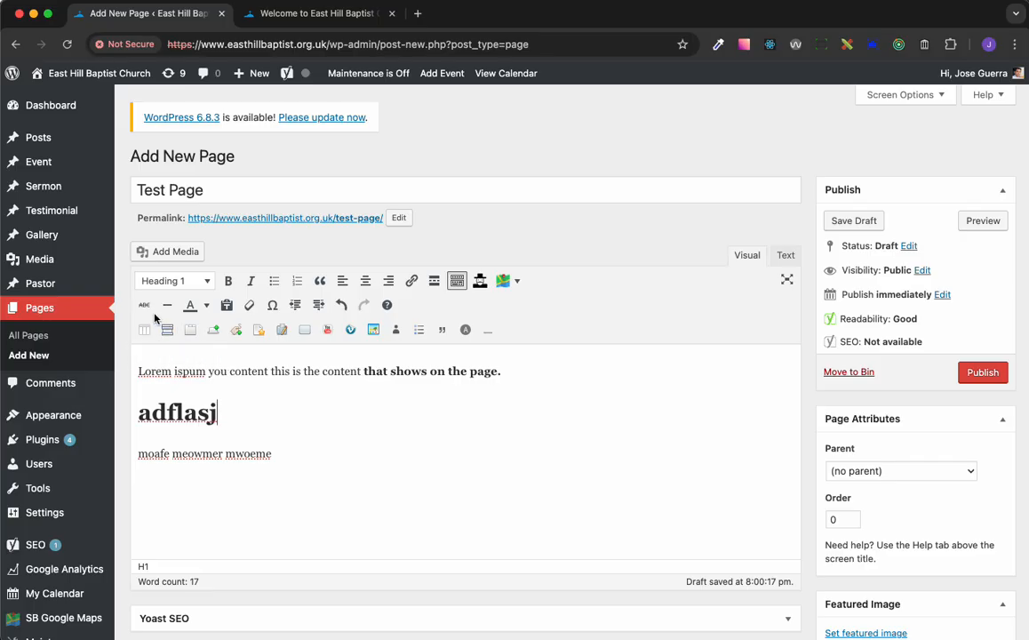
# Apply strikethrough to the "adflasj" heading
pyautogui.moveTo(218, 413); pyautogui.dragTo(124, 415)
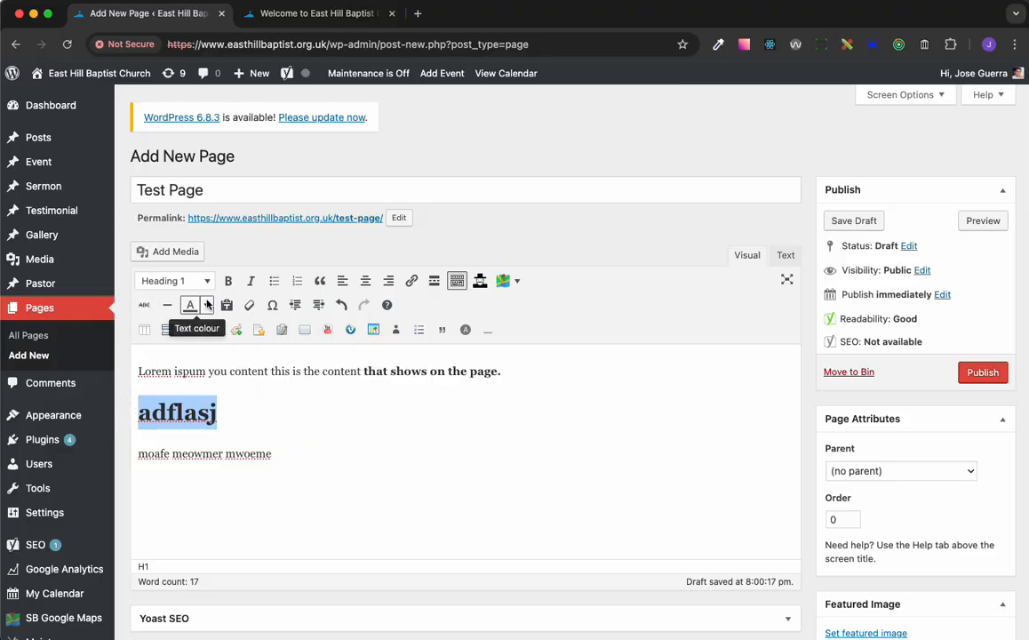
pyautogui.click(145, 306)
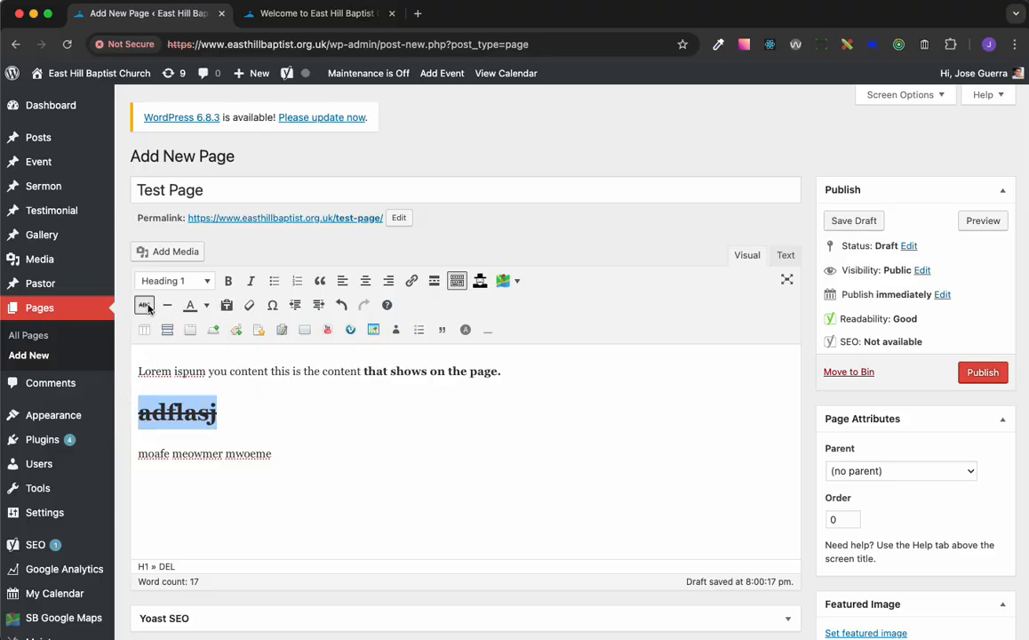
pyautogui.click(207, 418)
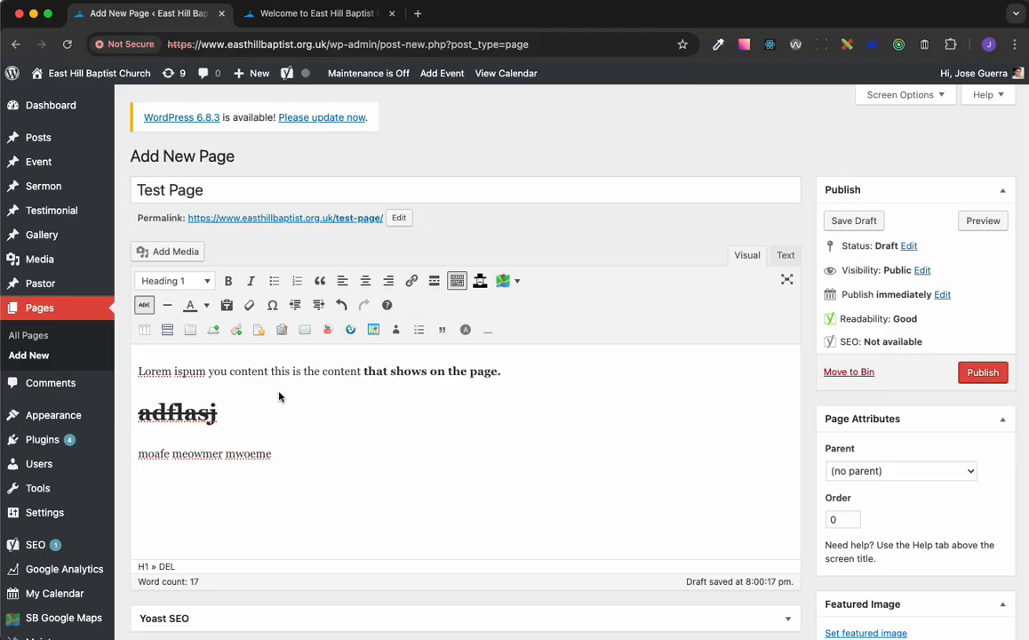
# Insert an accordion on a new line below the "moafe meowmer mwoeme" paragraph
pyautogui.scroll(-1, 165, 336)
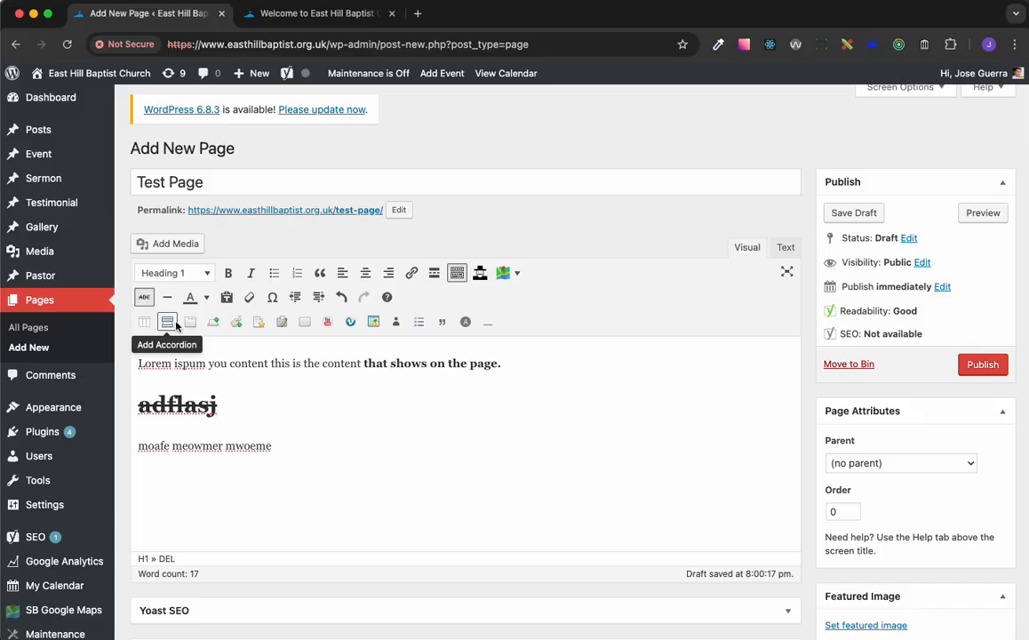
pyautogui.click(301, 452)
pyautogui.press('Return')
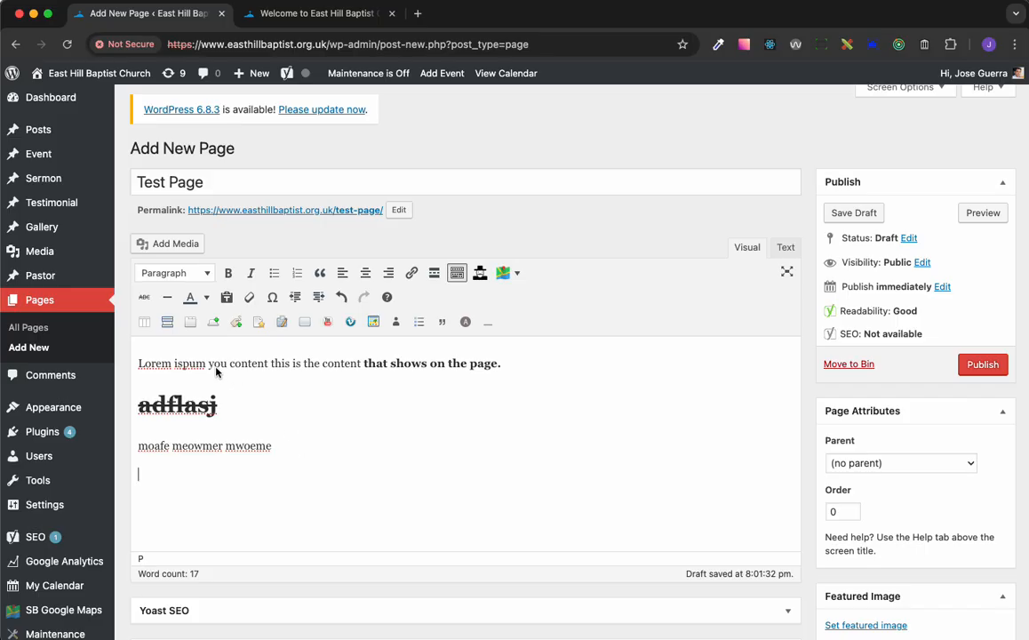
pyautogui.click(167, 322)
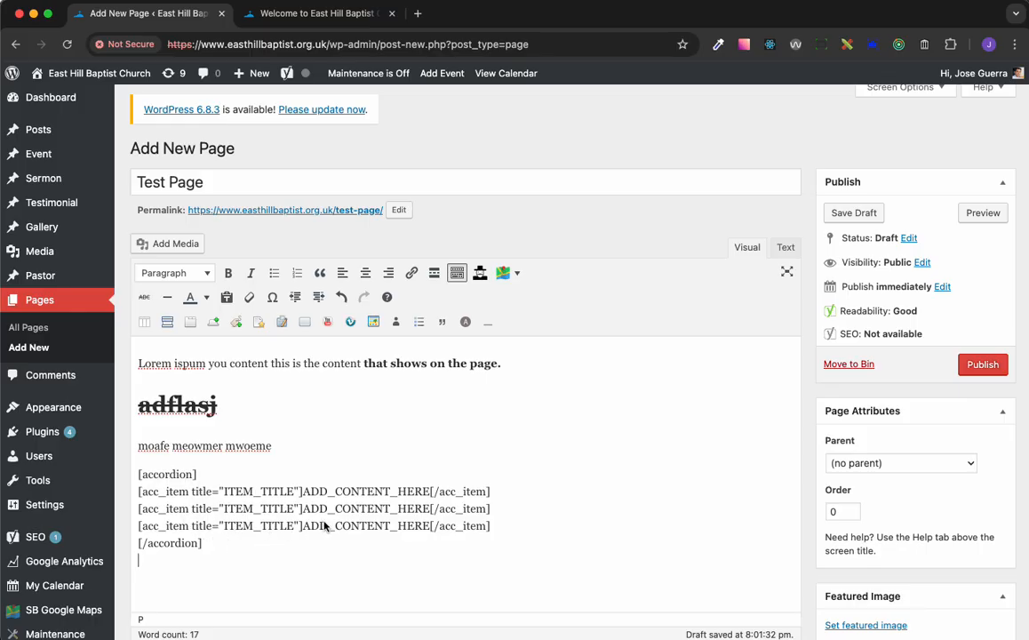
# Replace the first accordion item's placeholder content with "My new paragraon"
pyautogui.moveTo(302, 491); pyautogui.dragTo(428, 499)
pyautogui.write('My new para')
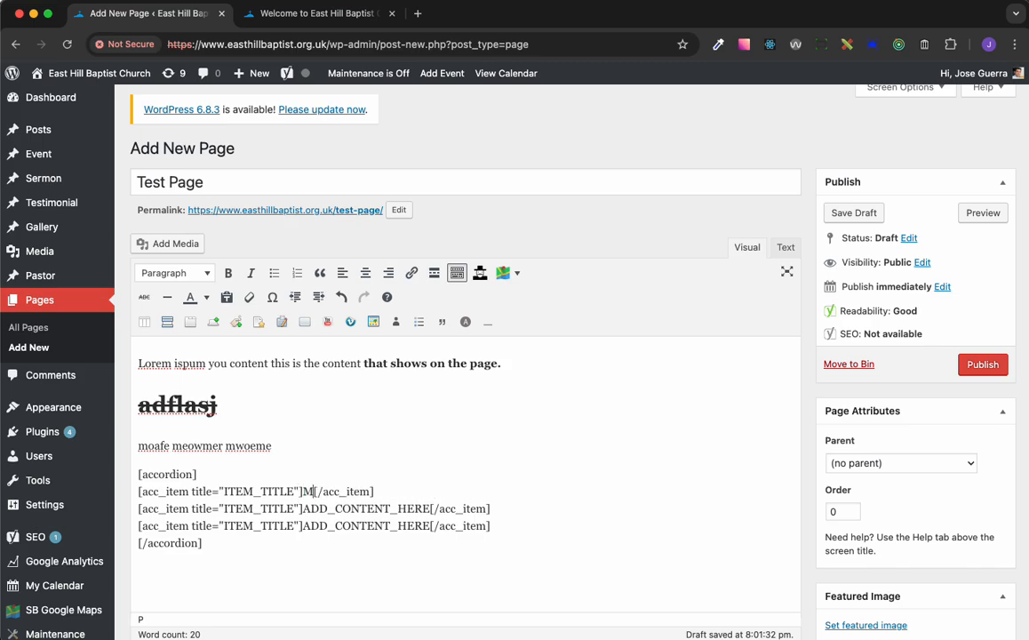
pyautogui.write('graon')
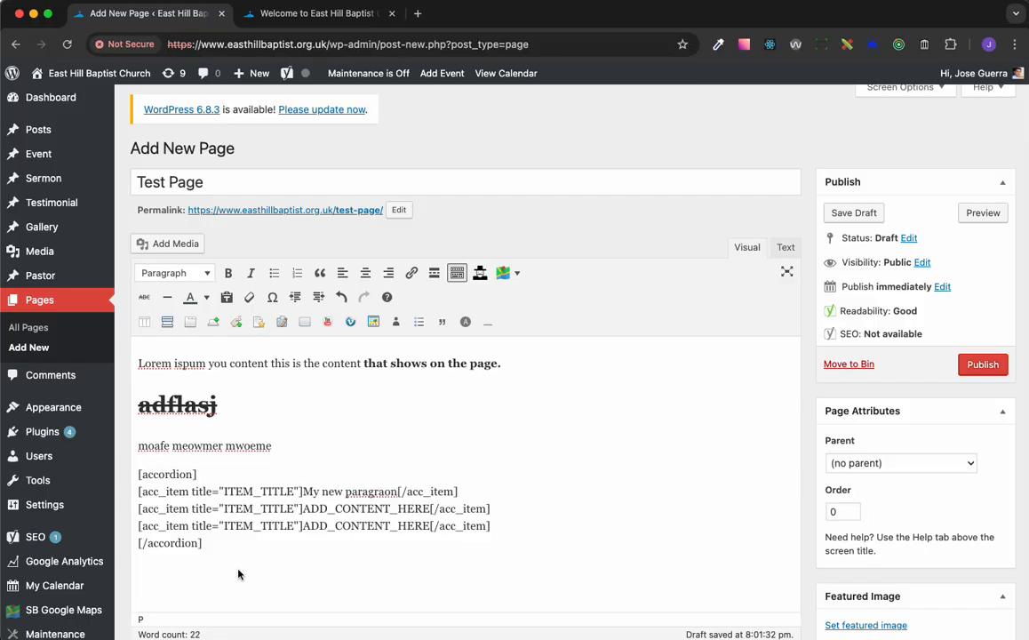
# Change the first accordion item's title to "My custom title"
pyautogui.click(296, 490)
pyautogui.press('BackSpace')
pyautogui.press('BackSpace')
pyautogui.press('BackSpace')
pyautogui.press('BackSpace')
pyautogui.press('BackSpace')
pyautogui.press('BackSpace')
pyautogui.press('BackSpace')
pyautogui.press('BackSpace')
pyautogui.press('BackSpace')
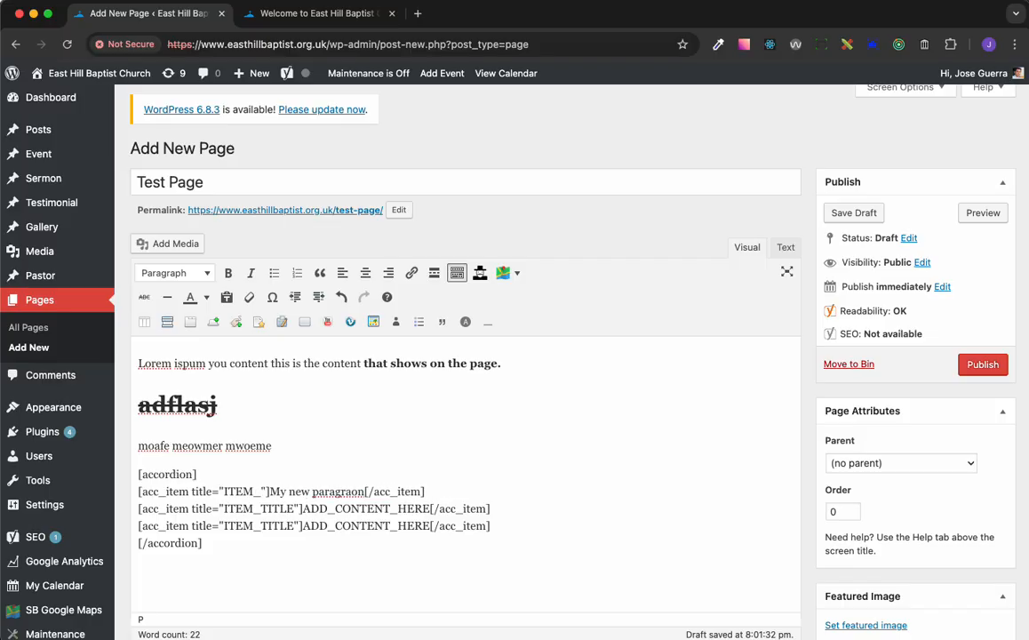
pyautogui.press('BackSpace')
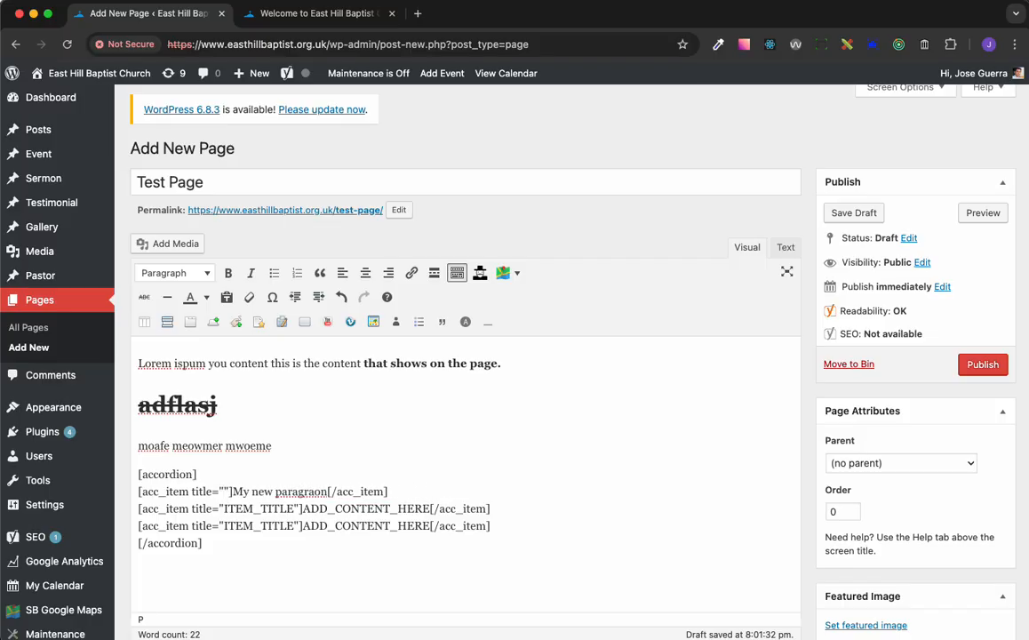
pyautogui.write('My custom title')
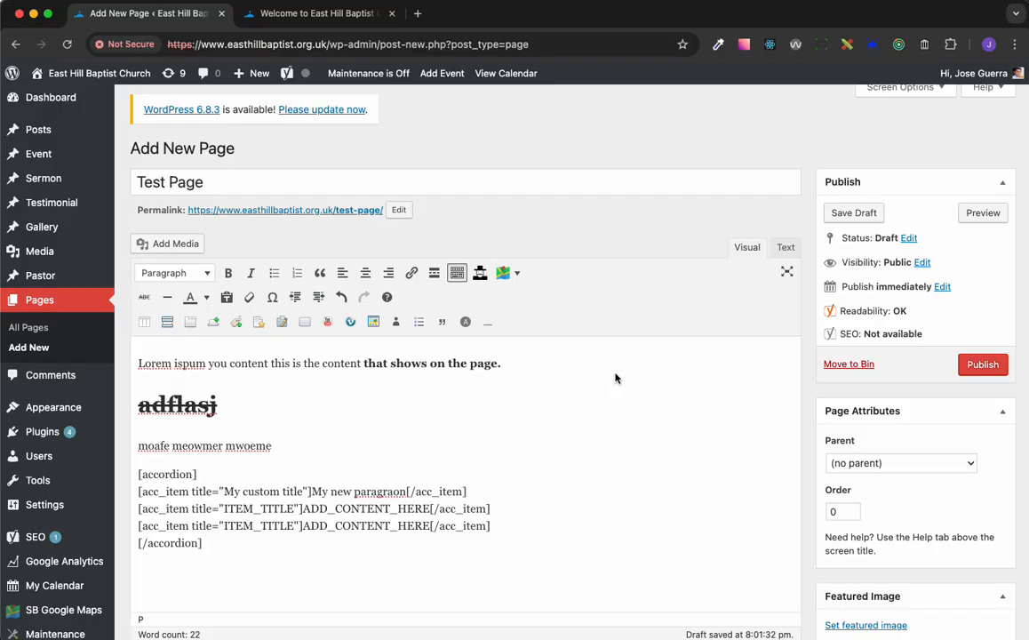
# Preview the page, expand the different accordion items to check them, and close the preview
pyautogui.click(985, 214)
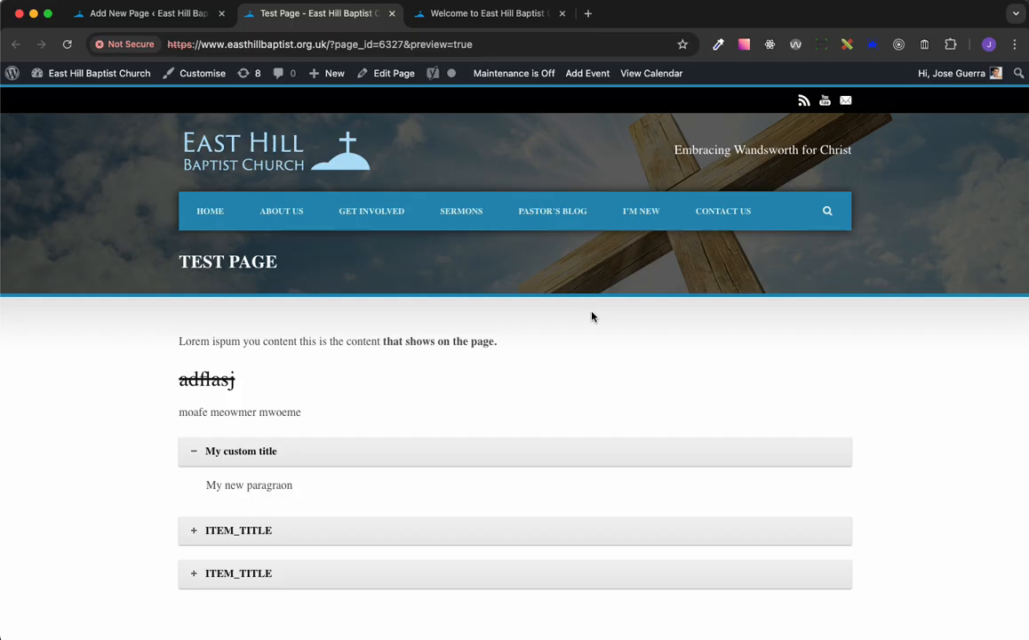
pyautogui.scroll(-3, 590, 316)
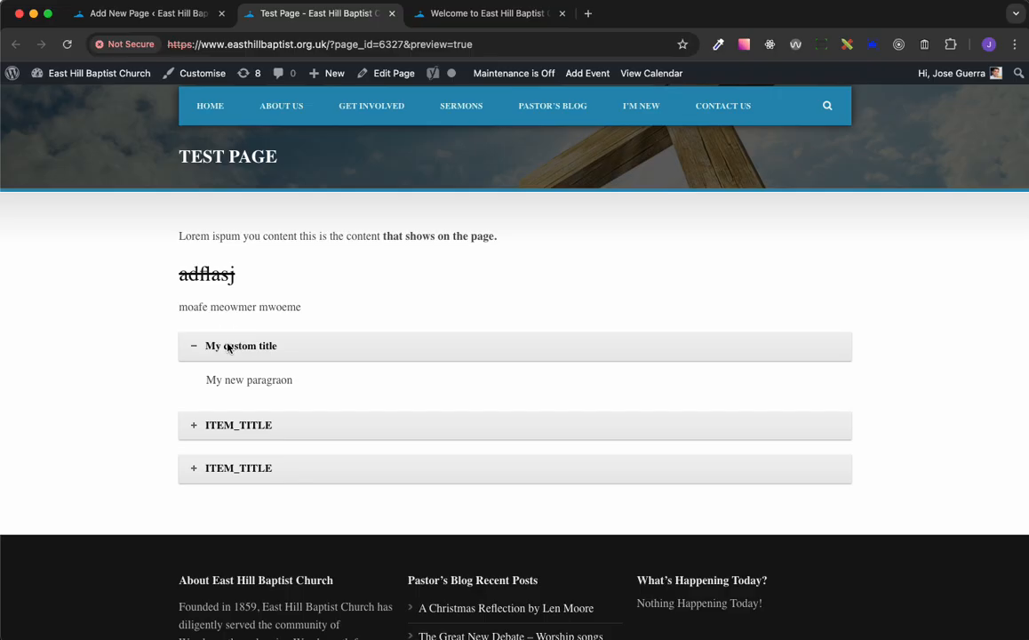
pyautogui.click(193, 423)
pyautogui.click(277, 469)
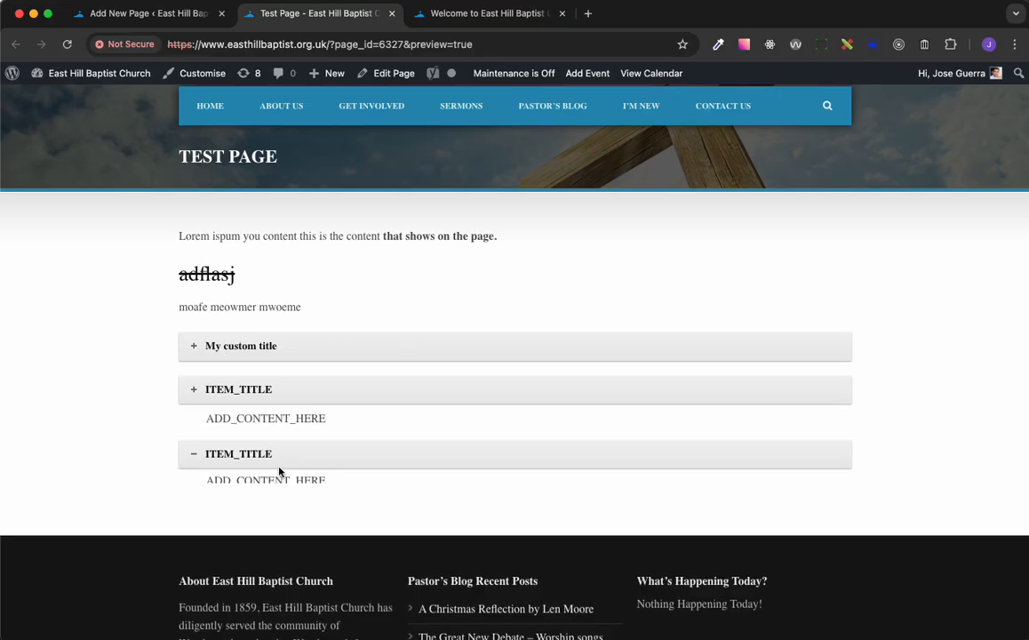
pyautogui.click(274, 350)
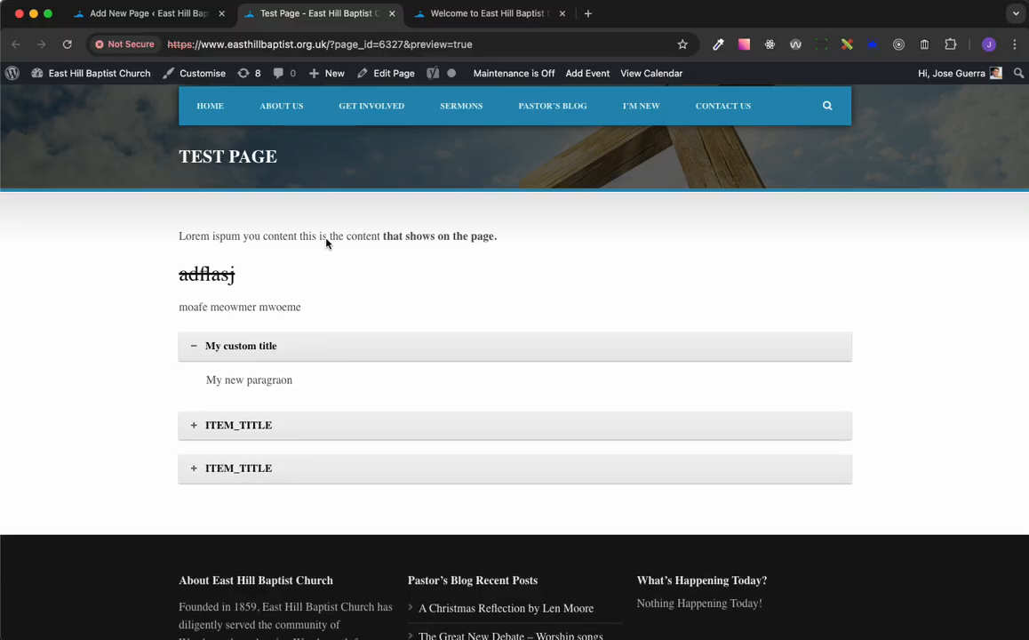
pyautogui.scroll(-1, 320, 243)
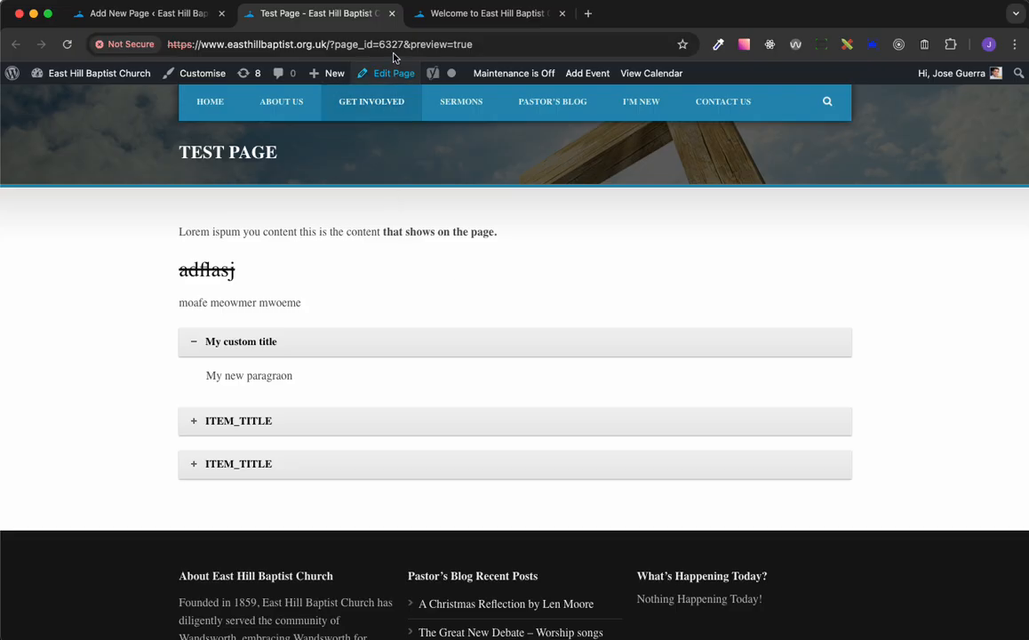
pyautogui.click(392, 14)
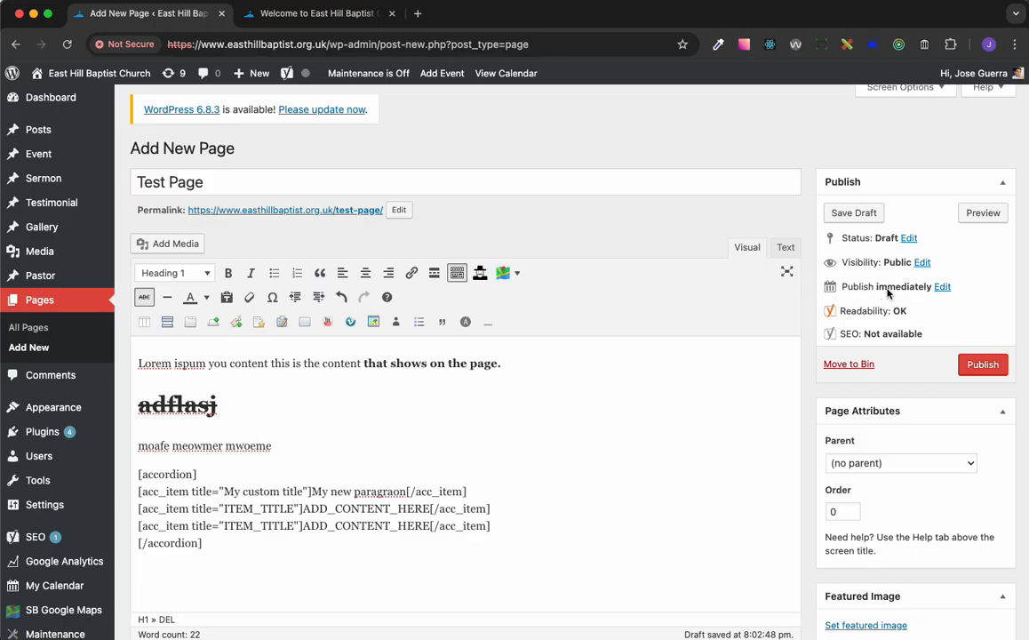
# View the page's publish date settings and the available months, and cancel without rescheduling
pyautogui.click(942, 287)
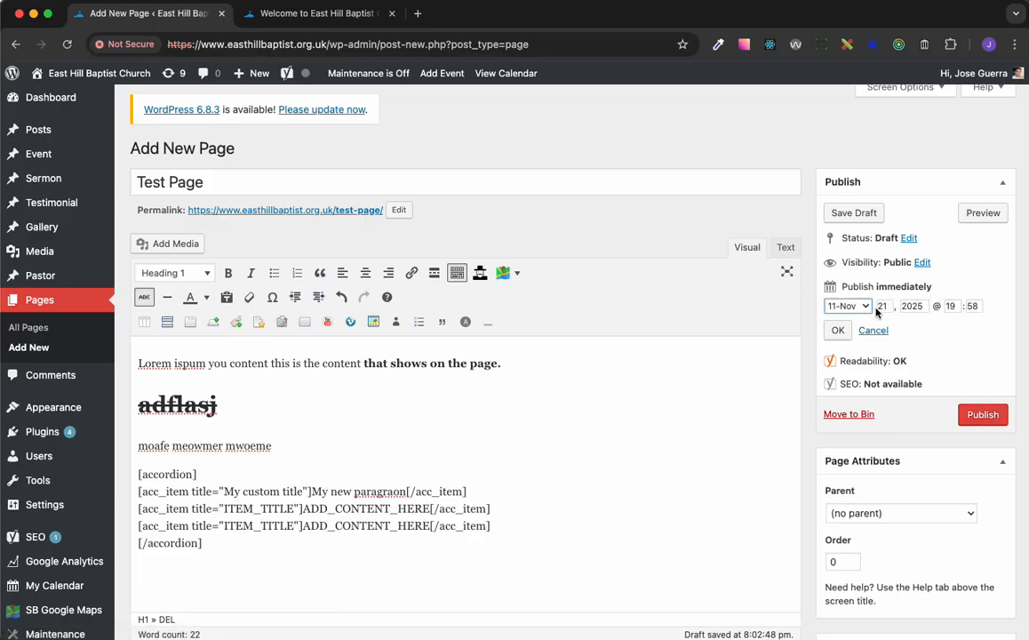
pyautogui.click(866, 305)
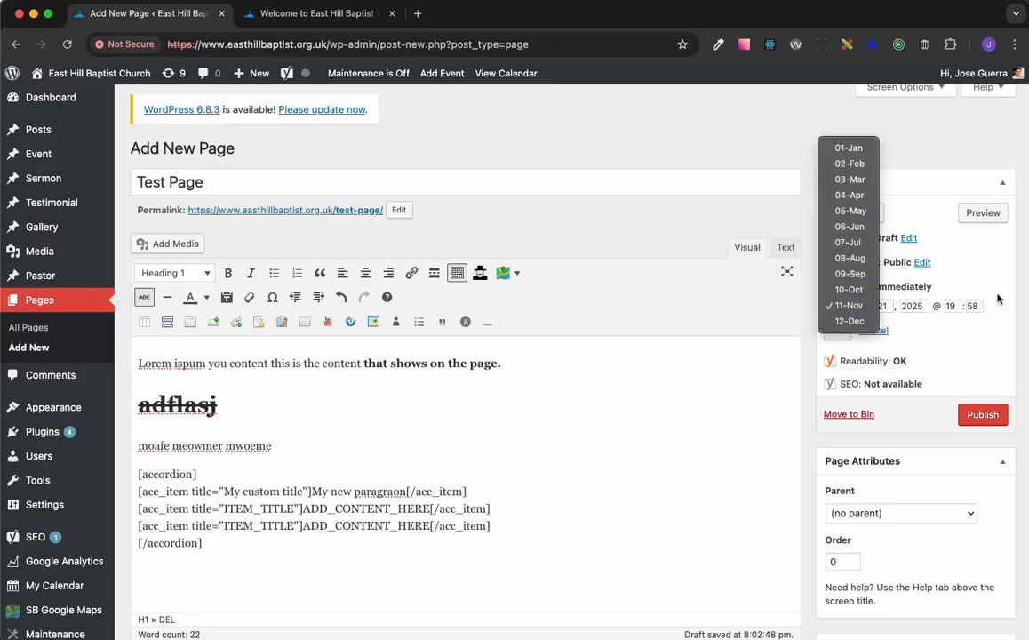
pyautogui.click(899, 271)
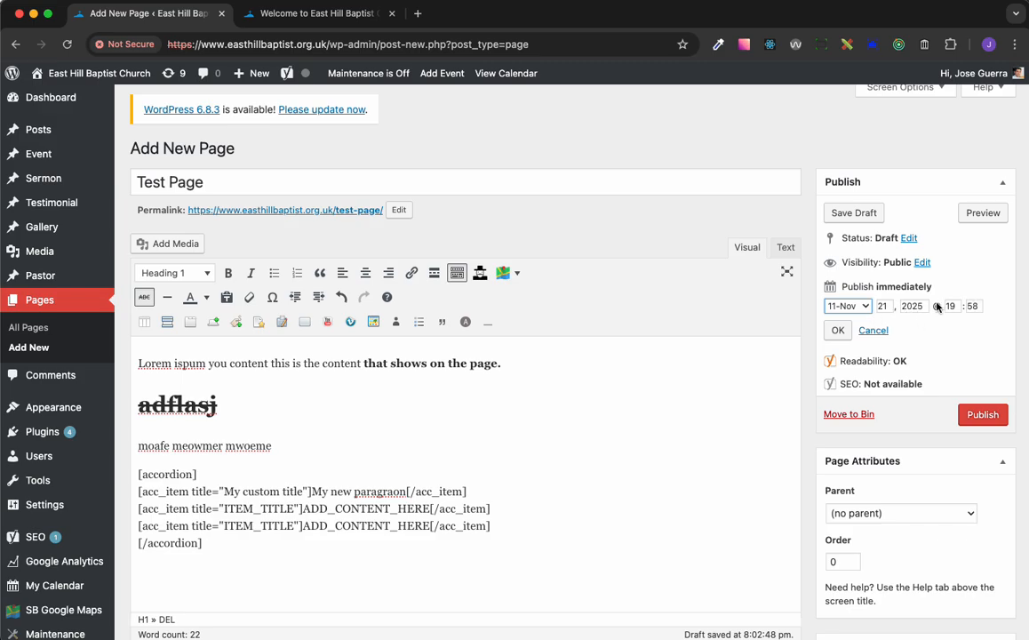
pyautogui.click(874, 331)
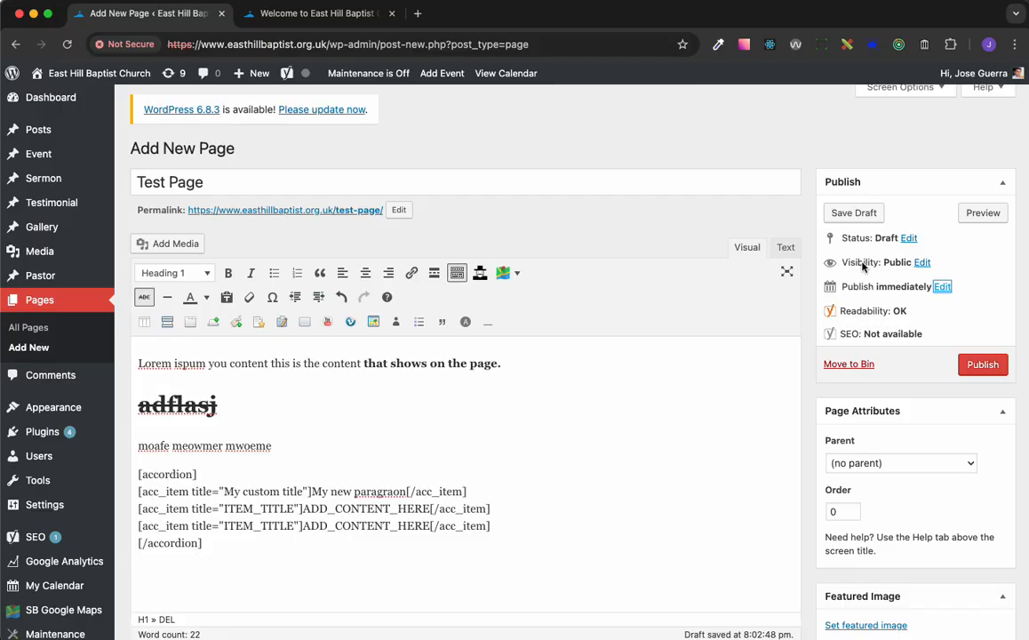
# Try the Password protected visibility option, switch back to Public and cancel the visibility edit
pyautogui.click(924, 263)
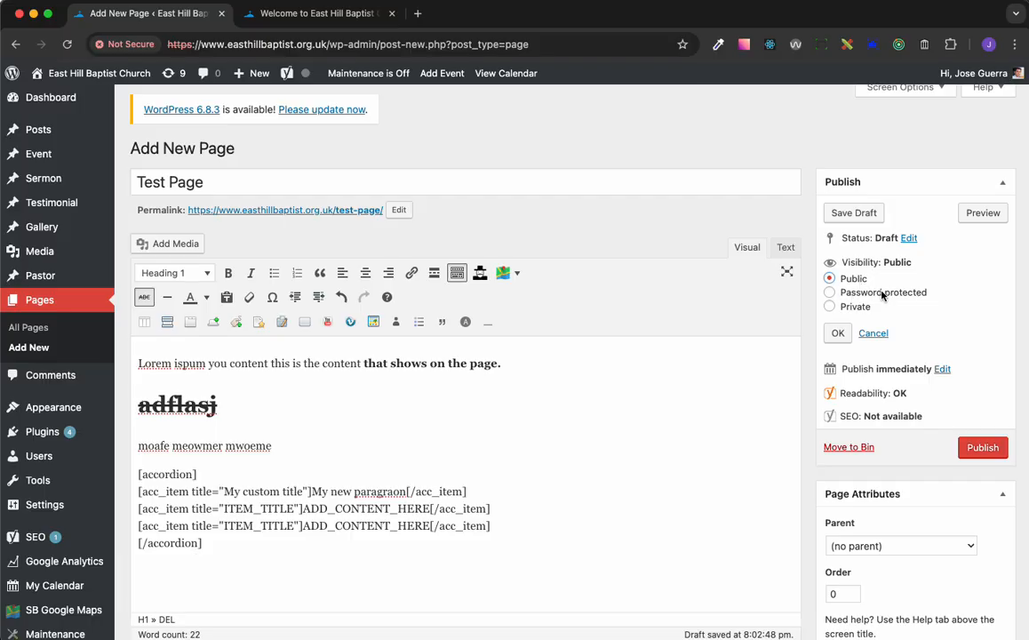
pyautogui.click(830, 294)
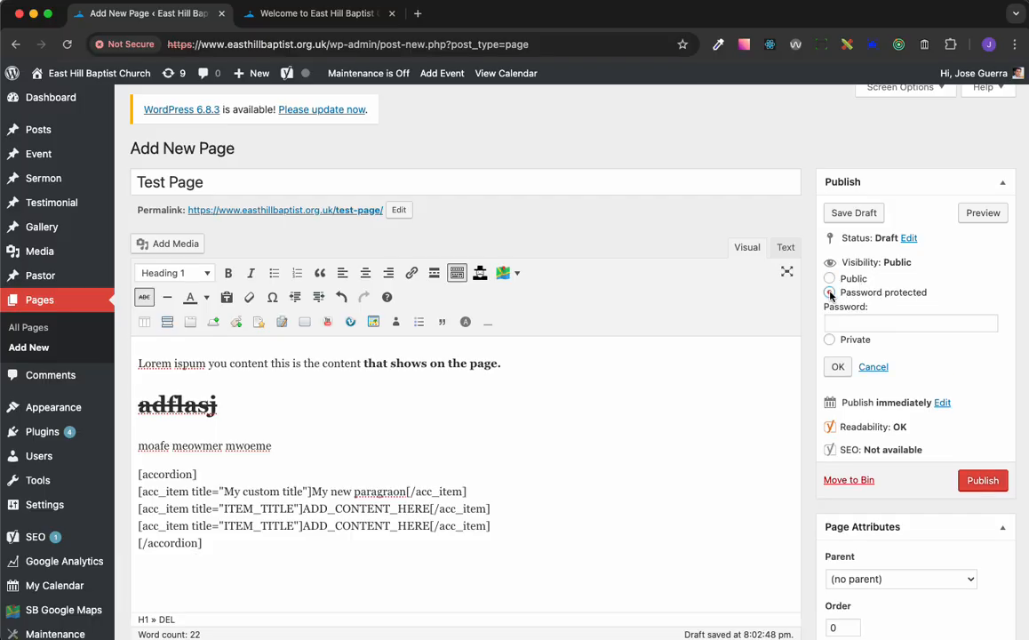
pyautogui.click(841, 326)
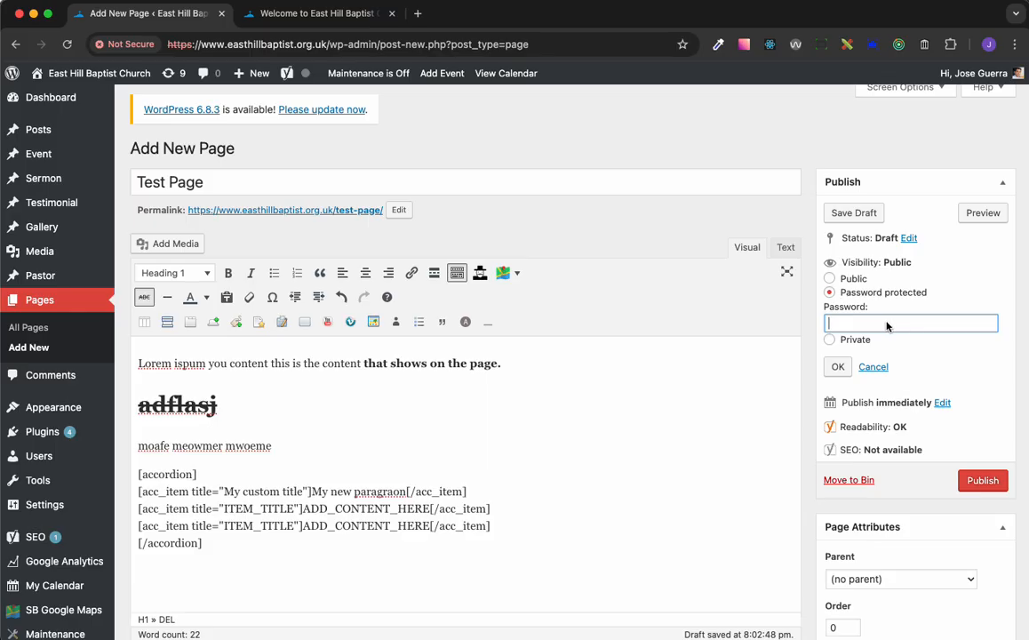
pyautogui.click(855, 280)
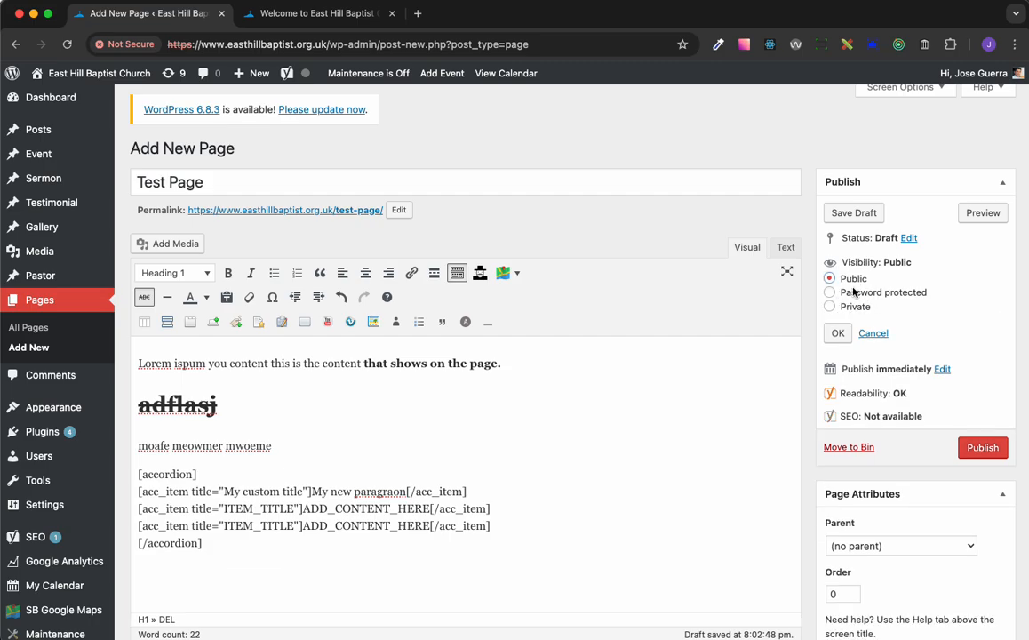
pyautogui.click(880, 334)
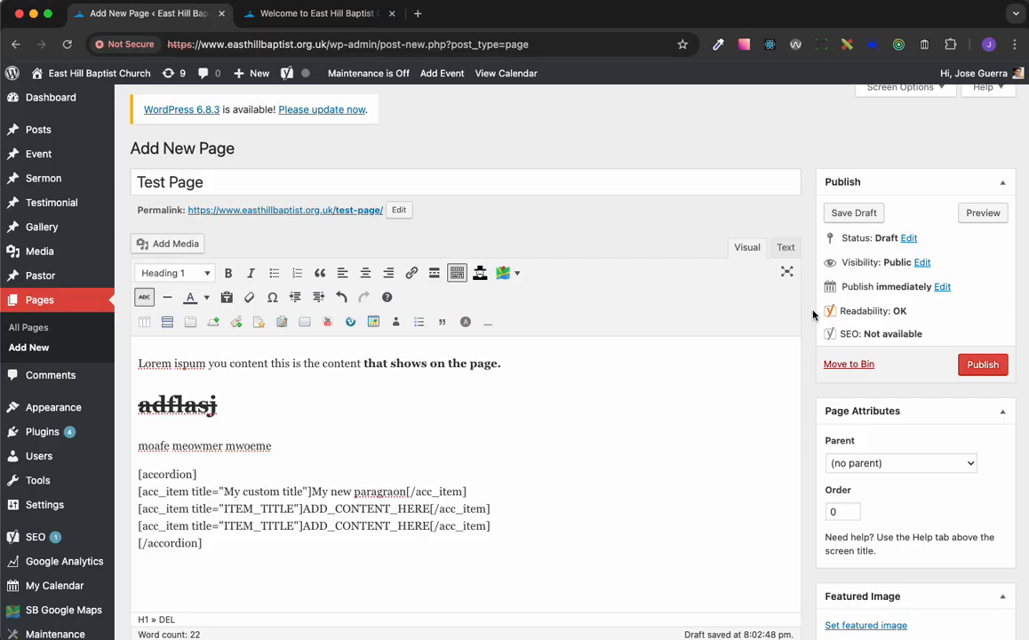
# Glance at the site's home page and review the pages available as parent, leaving the page without one
pyautogui.scroll(-4, 812, 314)
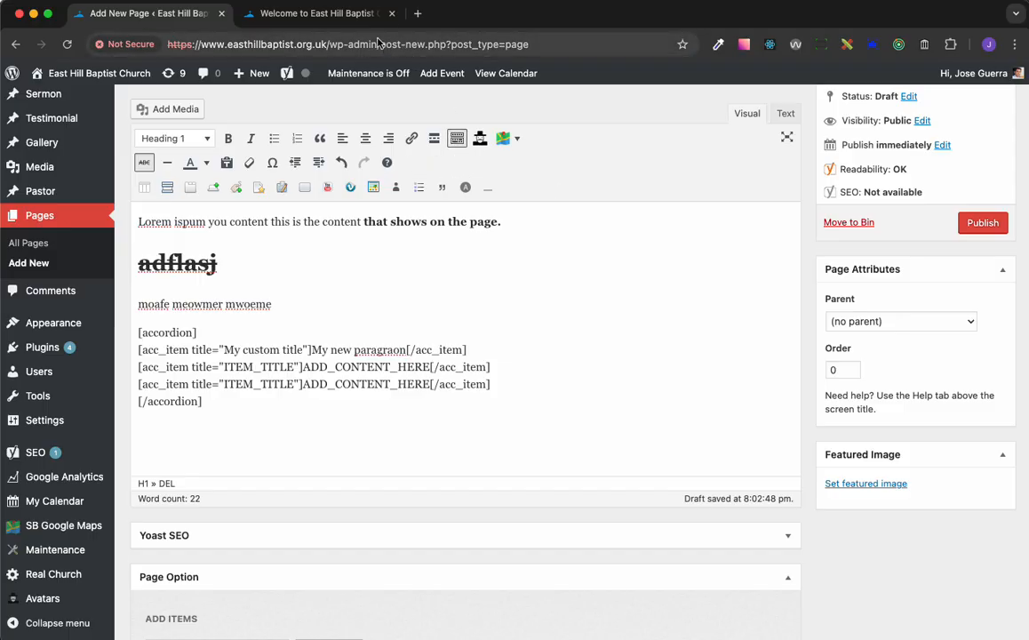
pyautogui.click(330, 14)
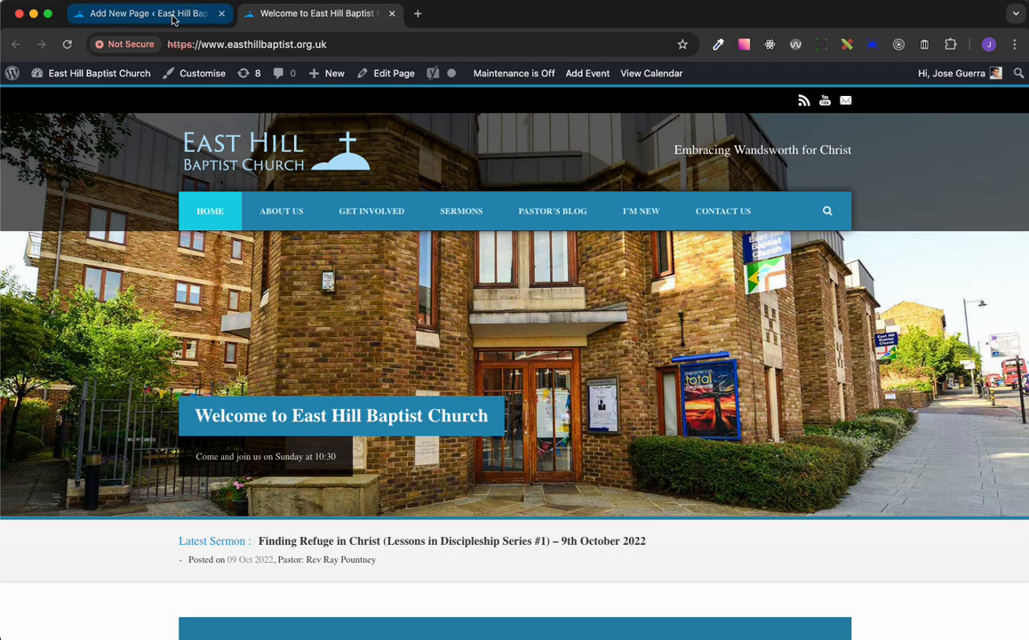
pyautogui.click(174, 19)
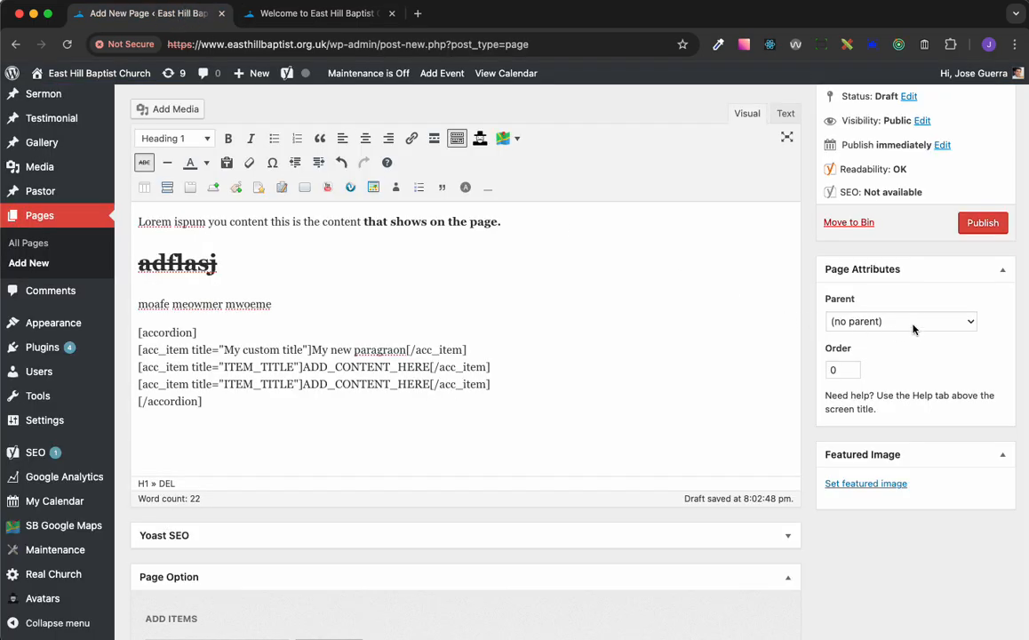
pyautogui.click(960, 324)
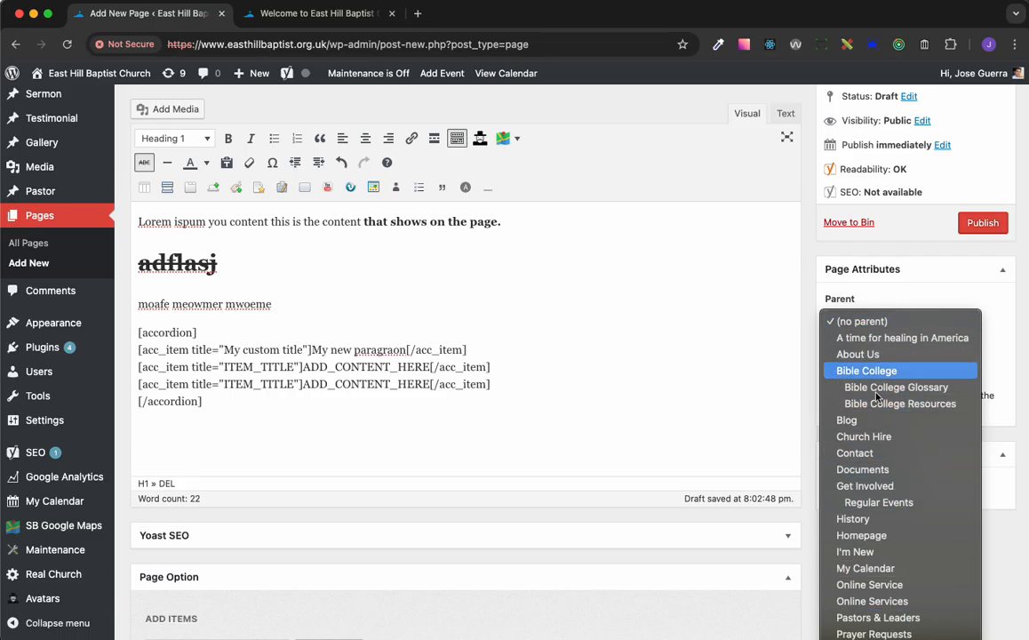
pyautogui.click(999, 308)
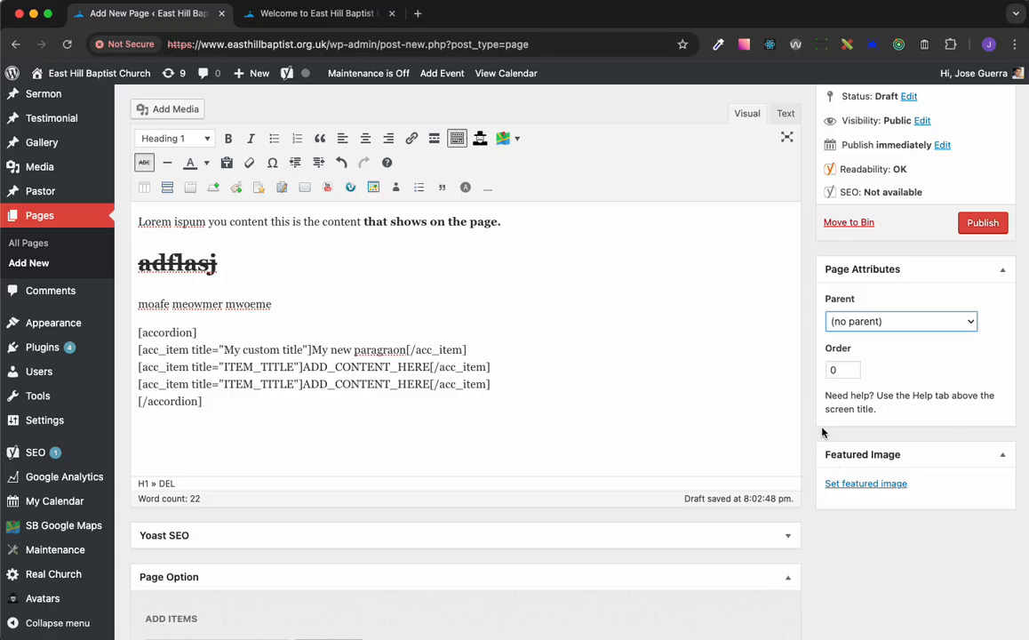
pyautogui.scroll(2, 820, 264)
pyautogui.scroll(2, 820, 264)
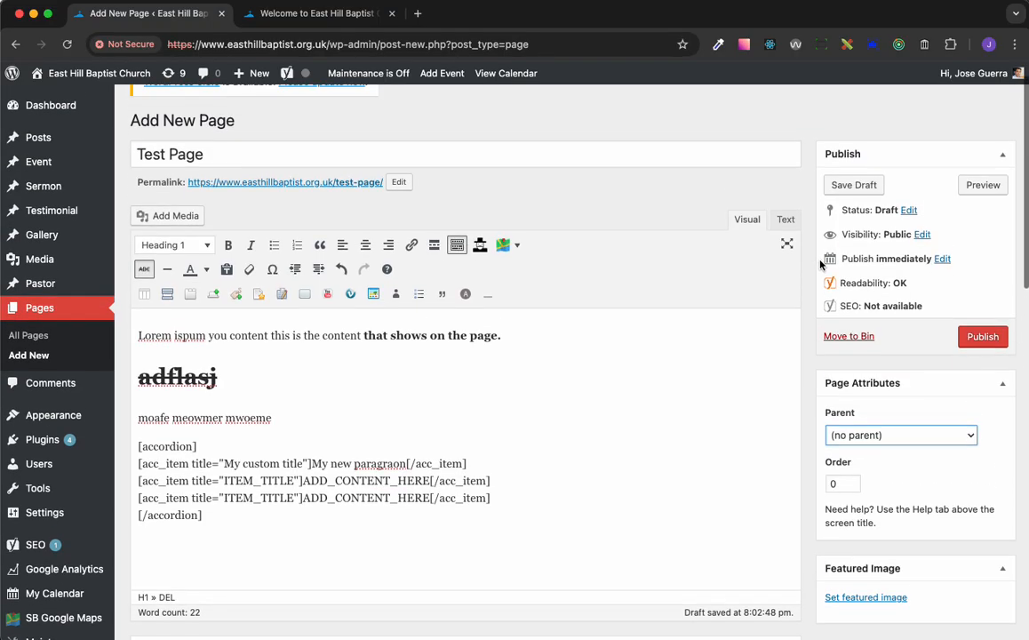
# Preview the page to check its title, text and accordion, and return to the page editor
pyautogui.click(977, 191)
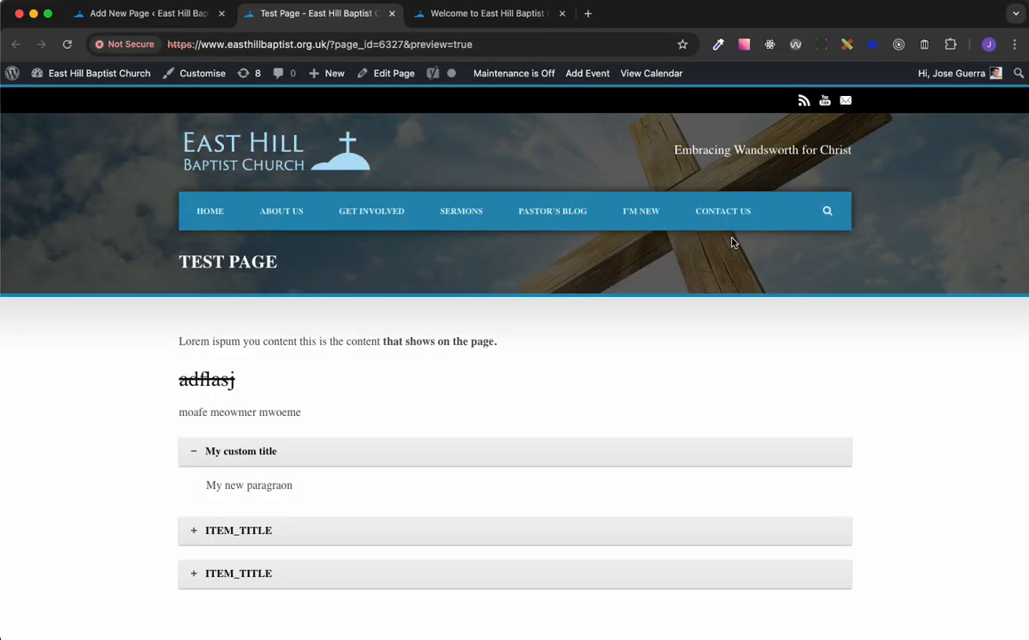
pyautogui.scroll(-2, 732, 243)
pyautogui.scroll(2, 732, 242)
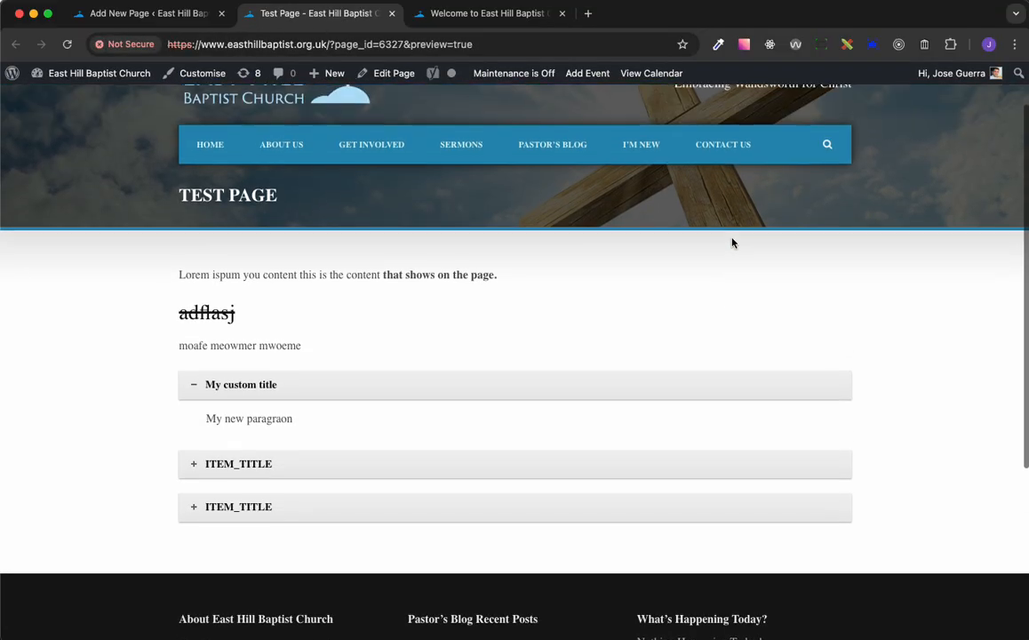
pyautogui.click(183, 19)
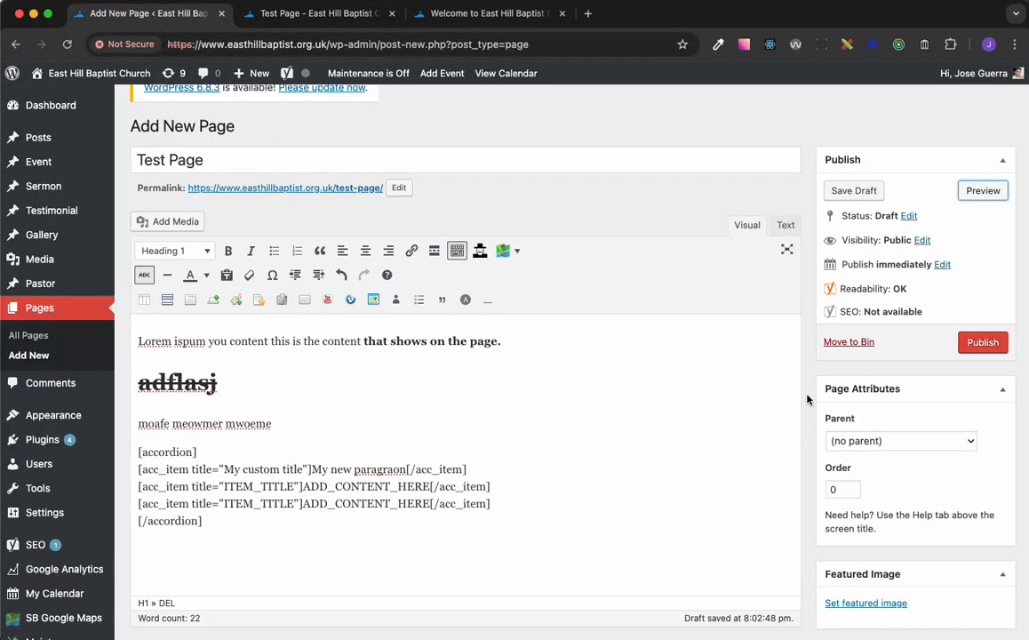
# Set the media library photo of sun rays over a lake between mountains as the page's featured image
pyautogui.scroll(-4, 806, 399)
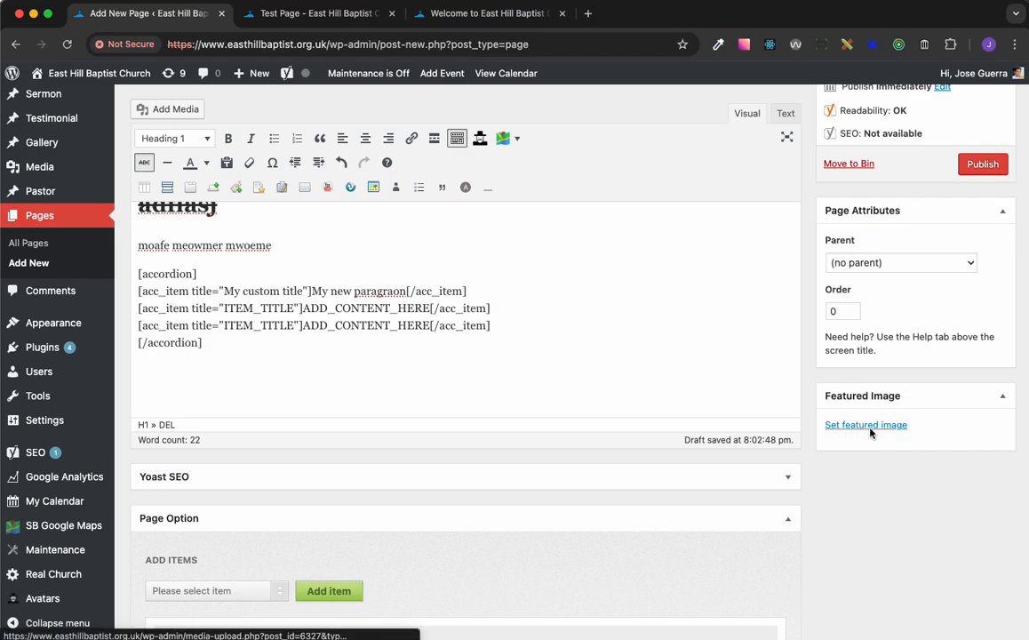
pyautogui.click(869, 426)
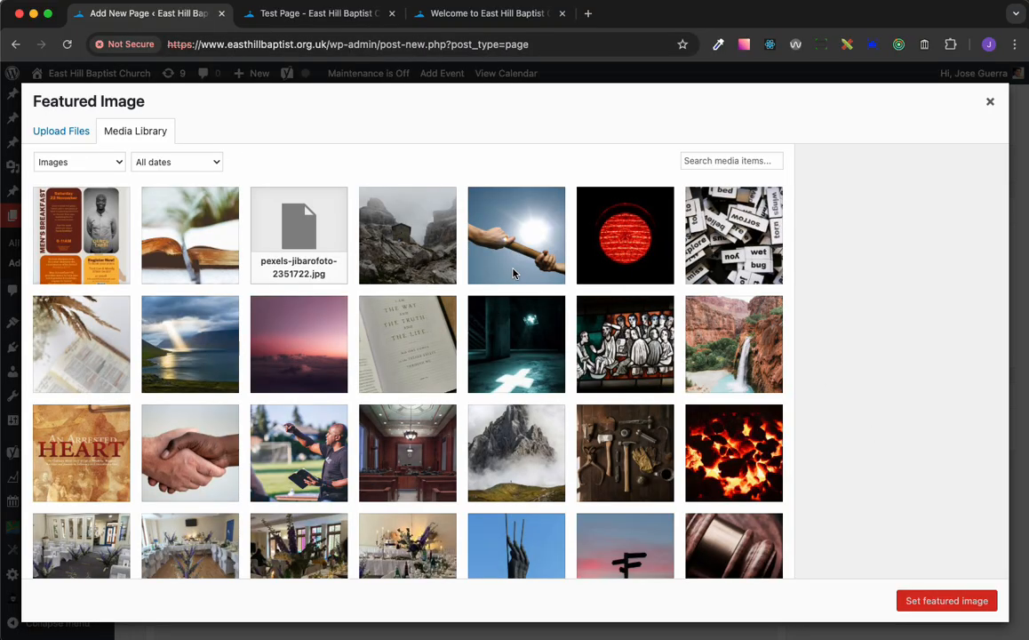
pyautogui.click(212, 344)
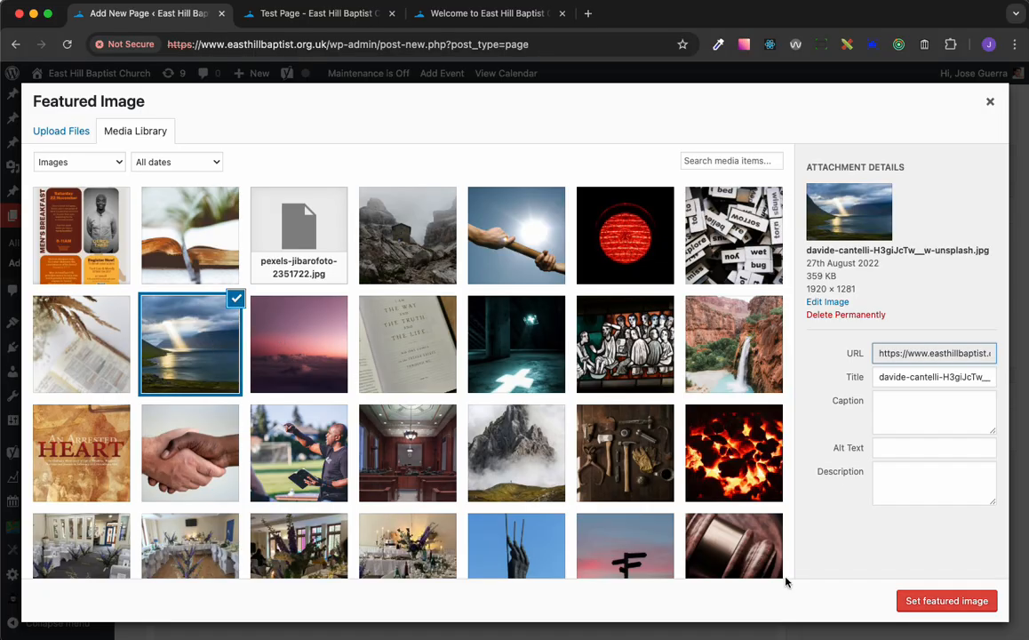
pyautogui.click(928, 602)
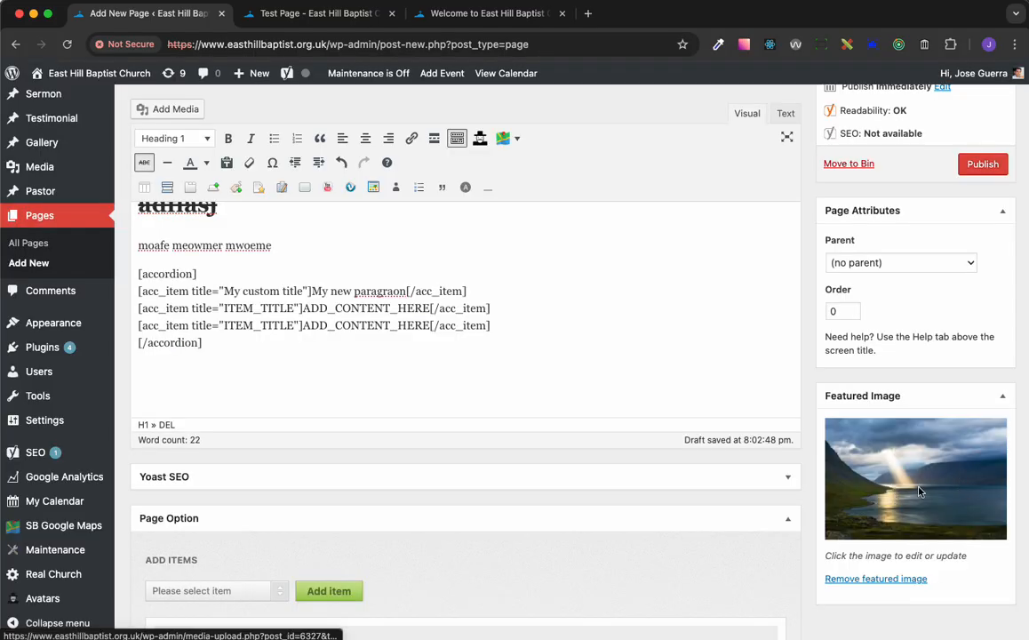
# Preview the page with its featured image, check it down to the footer, and close the preview
pyautogui.scroll(5, 919, 491)
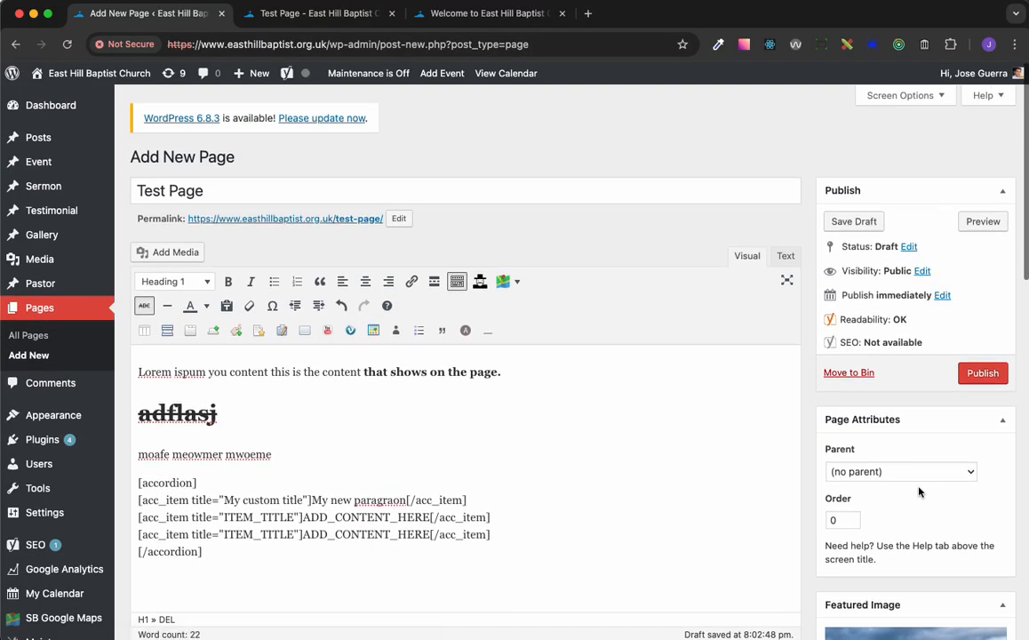
pyautogui.click(987, 221)
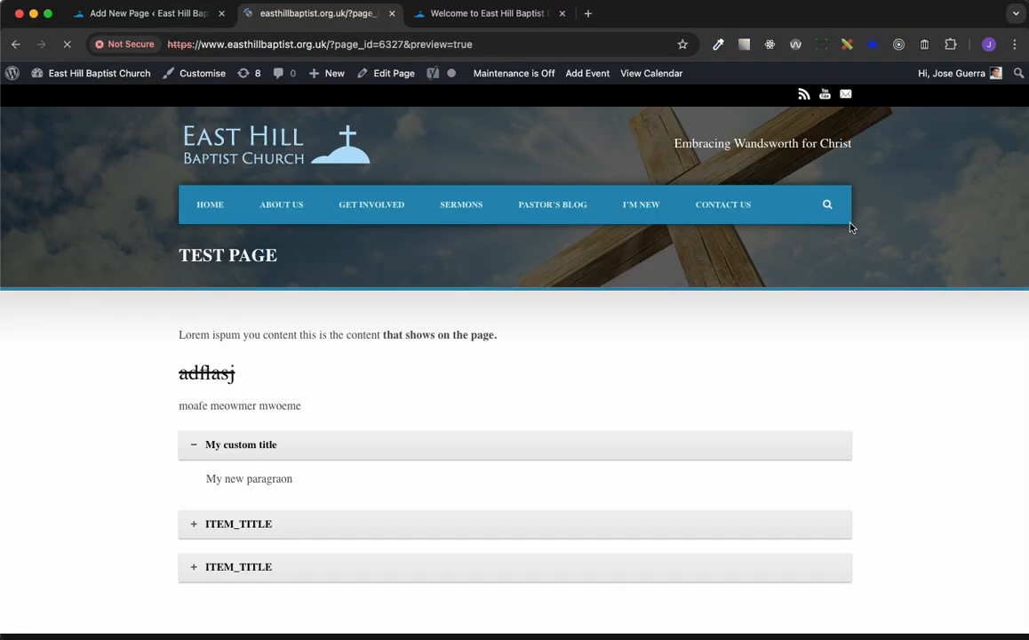
pyautogui.scroll(-3, 815, 261)
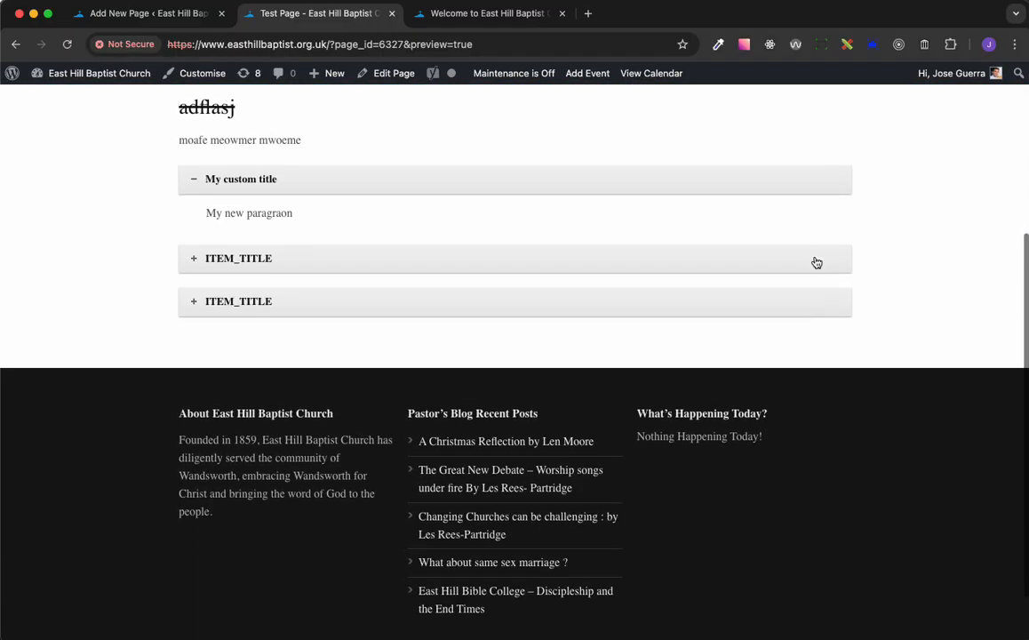
pyautogui.scroll(3, 816, 264)
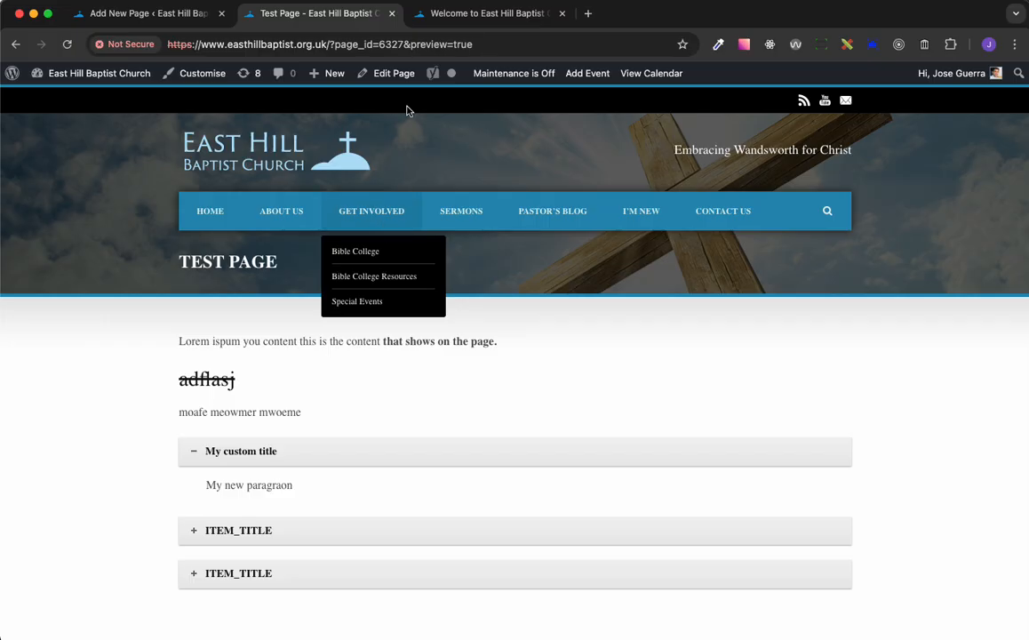
pyautogui.click(392, 14)
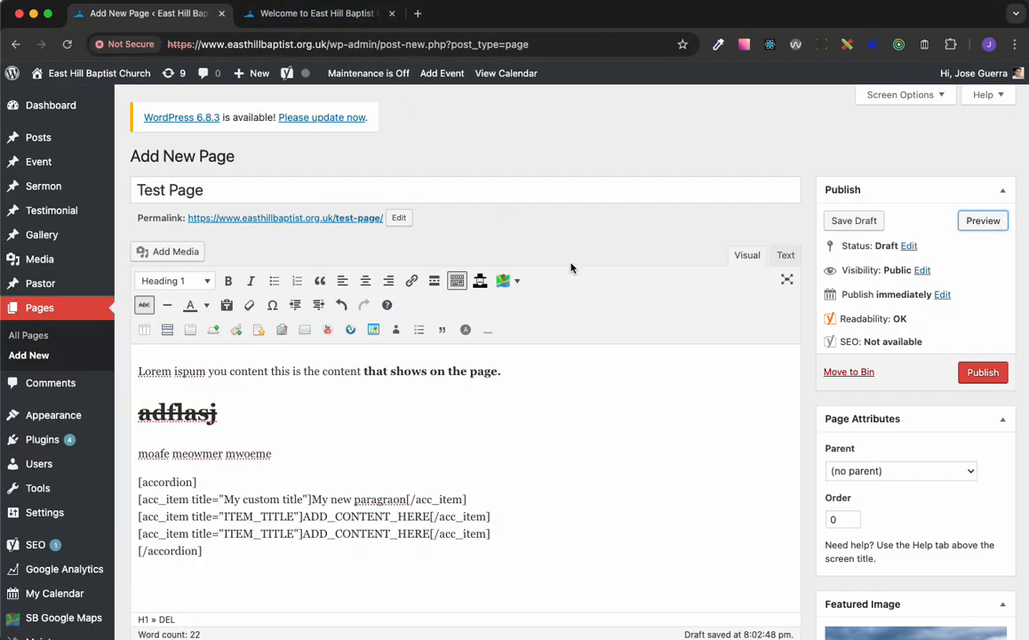
# Remove the featured image from the page
pyautogui.scroll(-5, 851, 324)
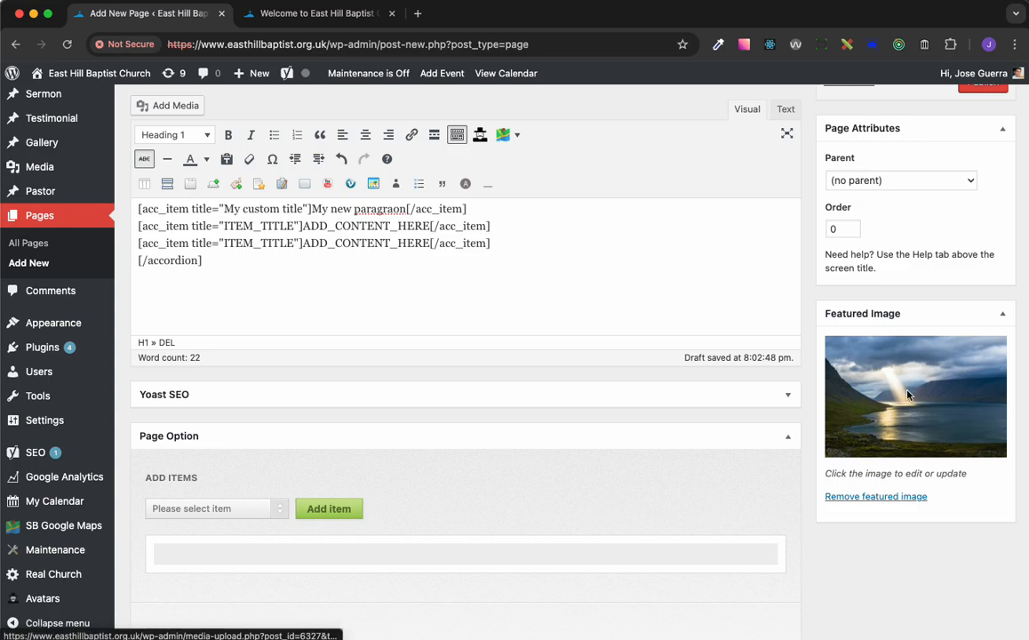
pyautogui.click(892, 497)
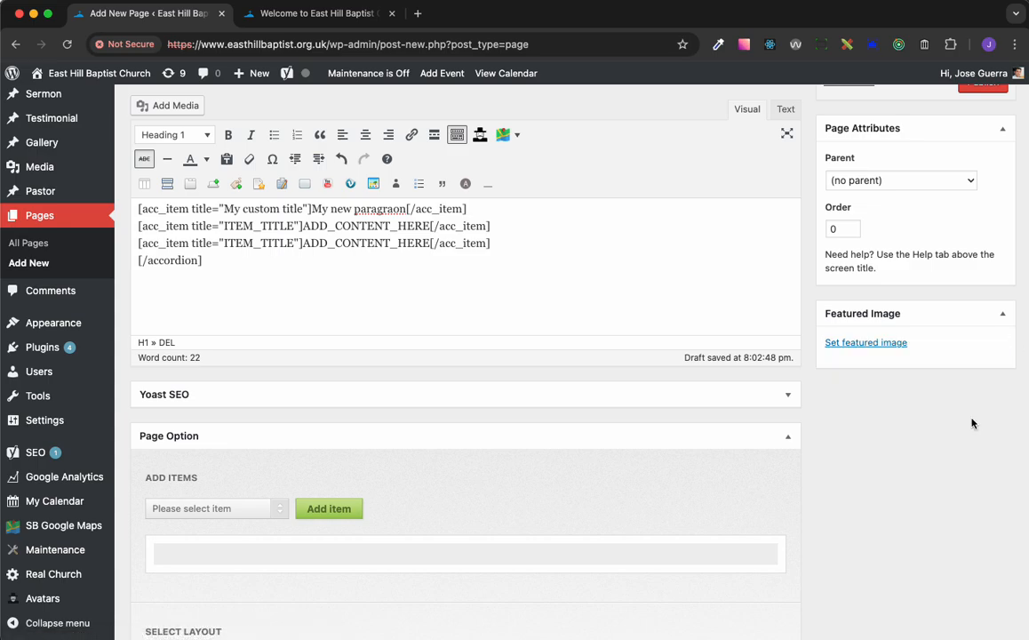
# Review the Page Option settings for layout, header background and caption, and the available item types, without adding an item
pyautogui.scroll(-5, 713, 468)
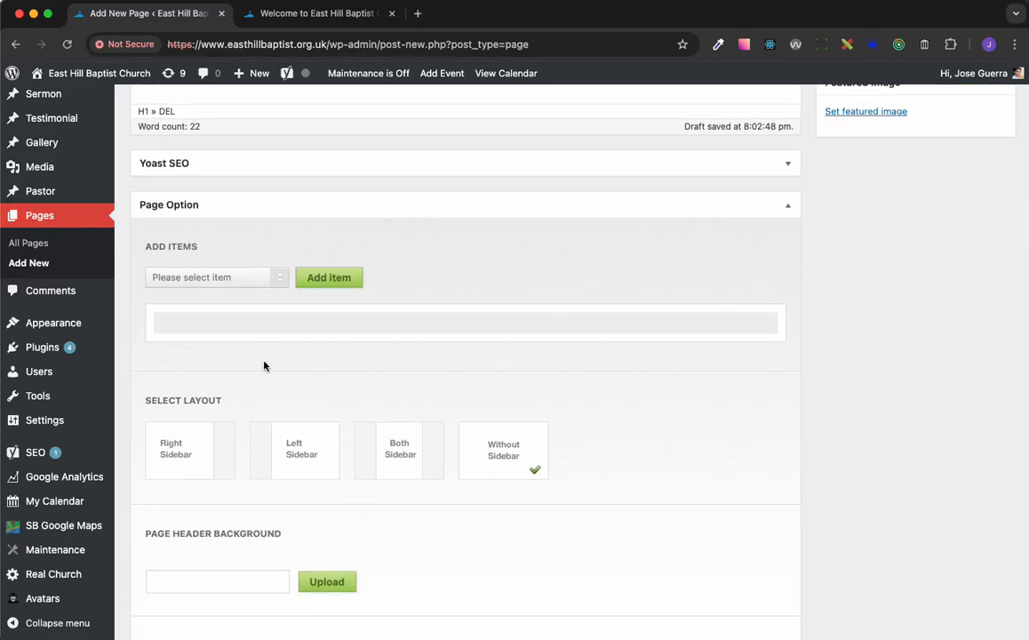
pyautogui.scroll(-9, 609, 357)
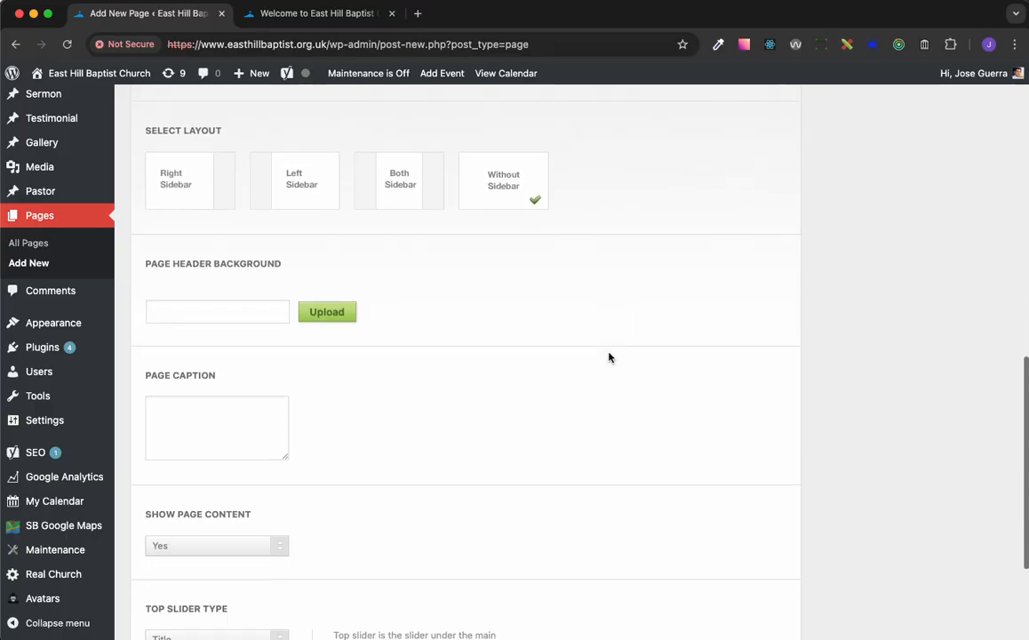
pyautogui.scroll(6, 609, 357)
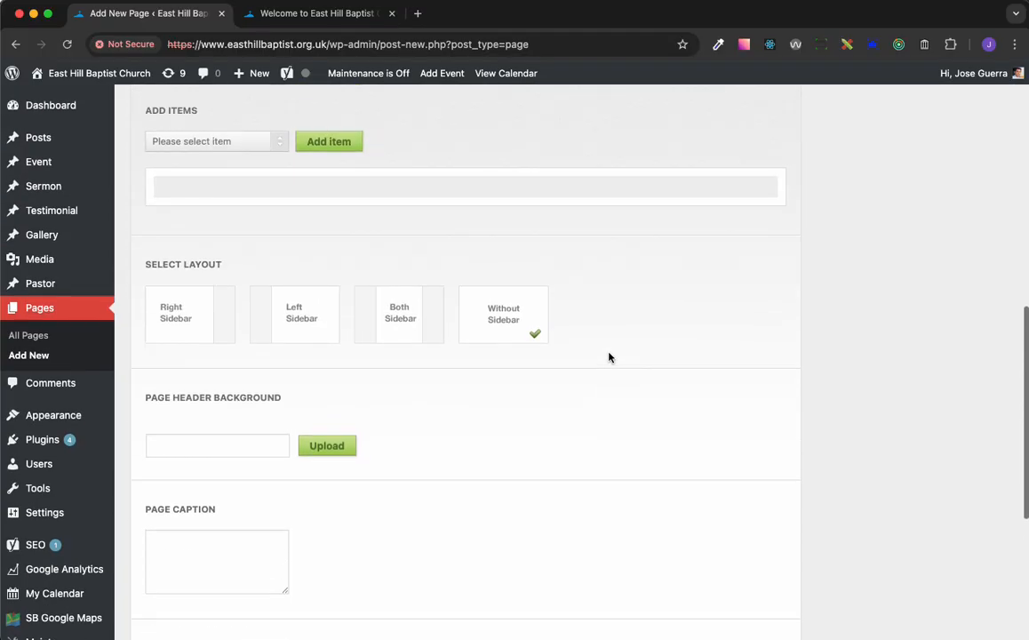
pyautogui.scroll(2, 572, 320)
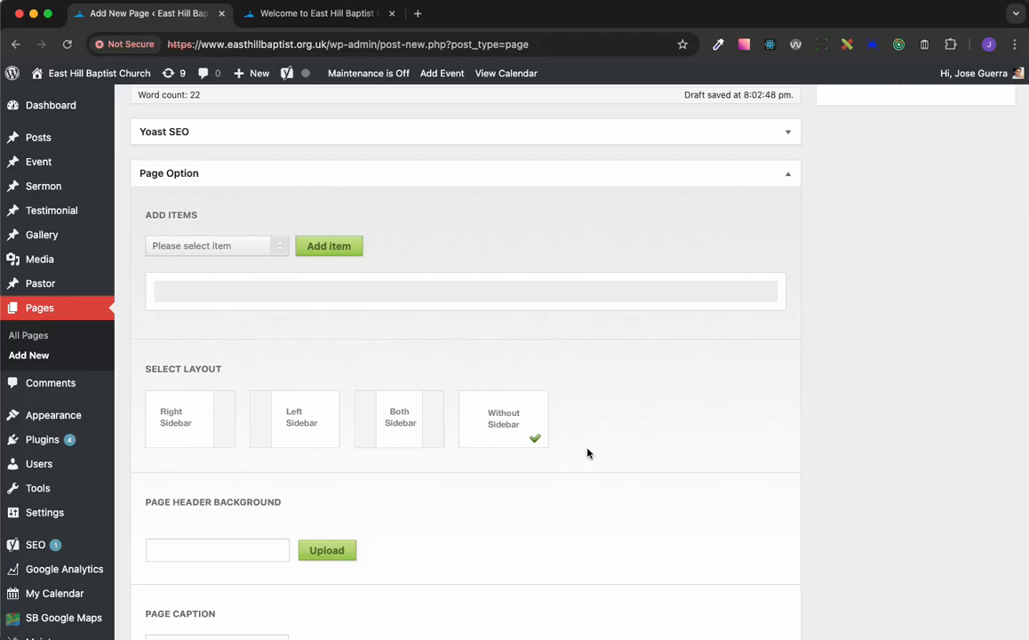
pyautogui.click(253, 253)
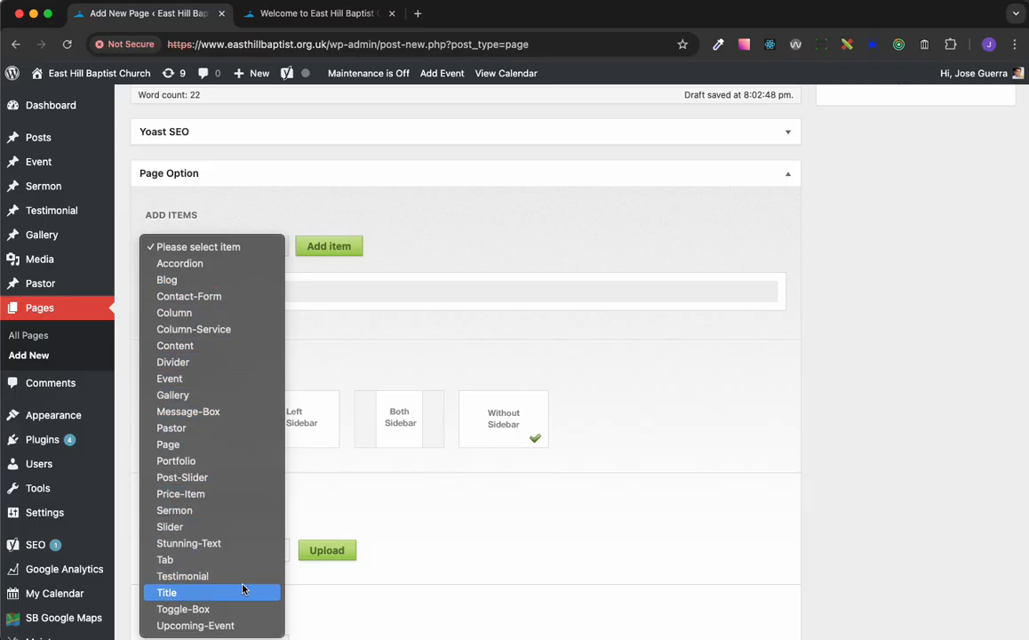
pyautogui.click(586, 266)
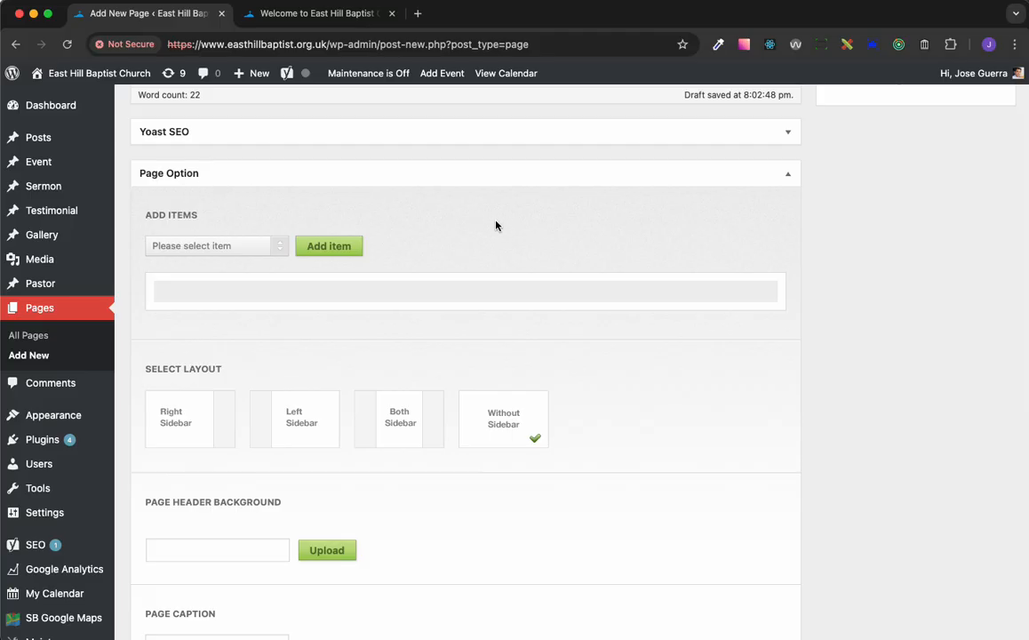
pyautogui.scroll(-5, 522, 248)
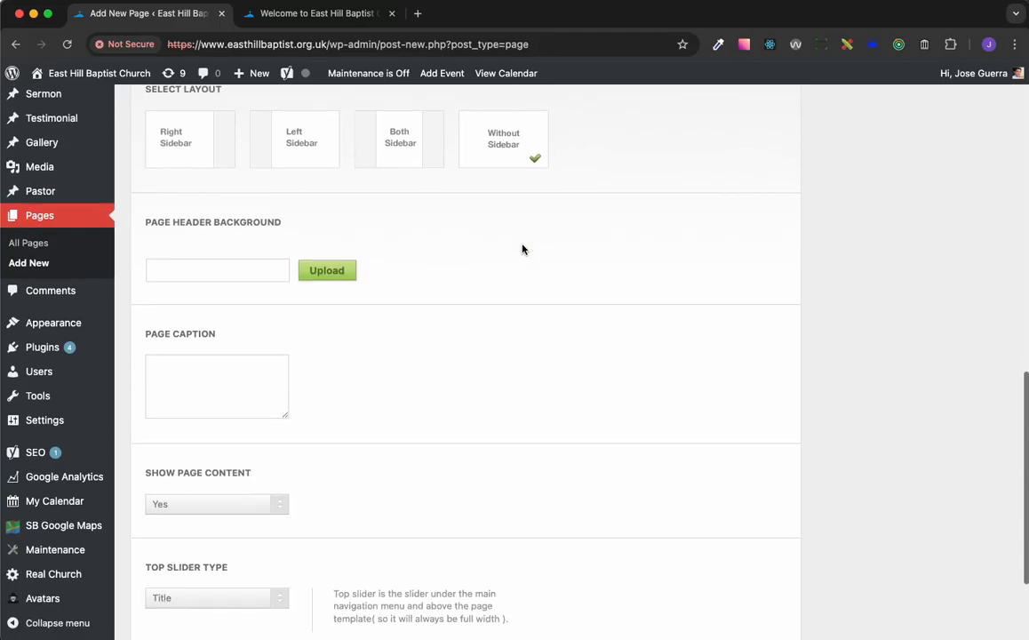
# Try allowing comments in the page's Discussion settings, and switch the option off again
pyautogui.scroll(-3, 521, 249)
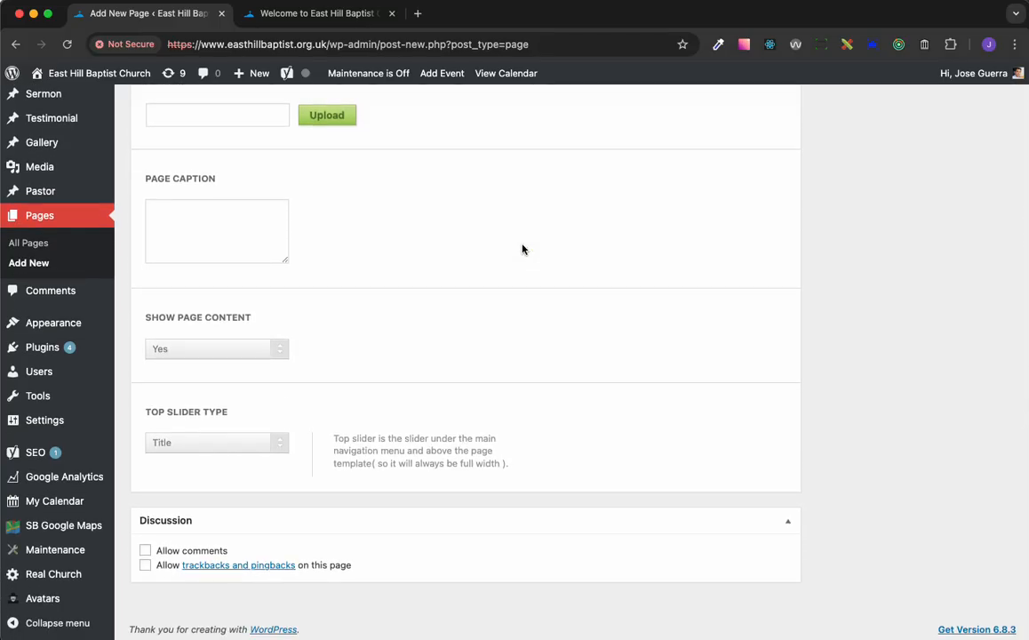
pyautogui.click(150, 553)
pyautogui.click(146, 551)
# Publish the Test Page
pyautogui.scroll(10, 538, 391)
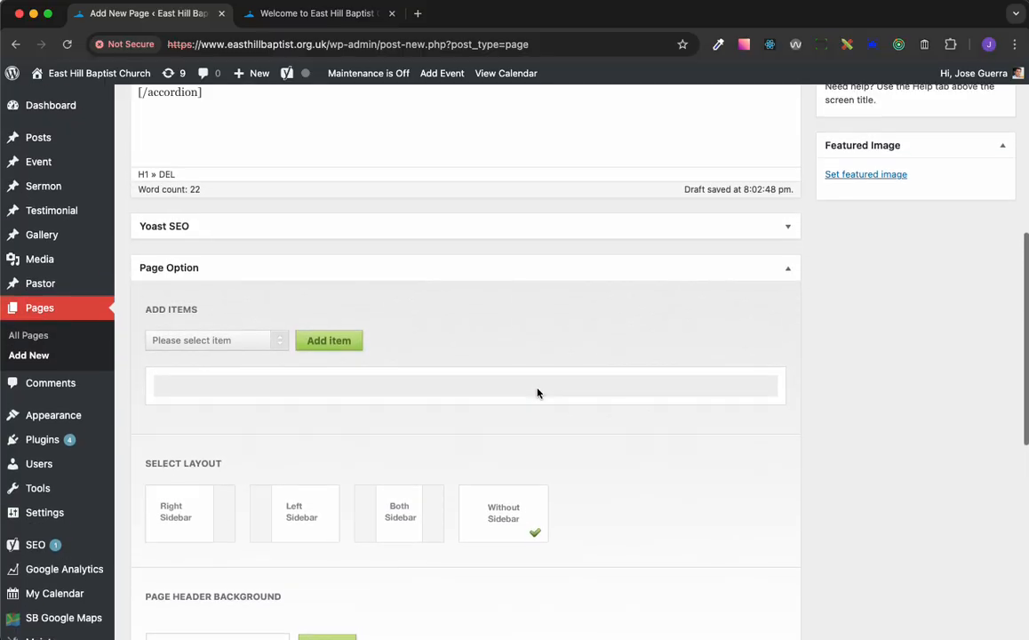
pyautogui.scroll(7, 537, 393)
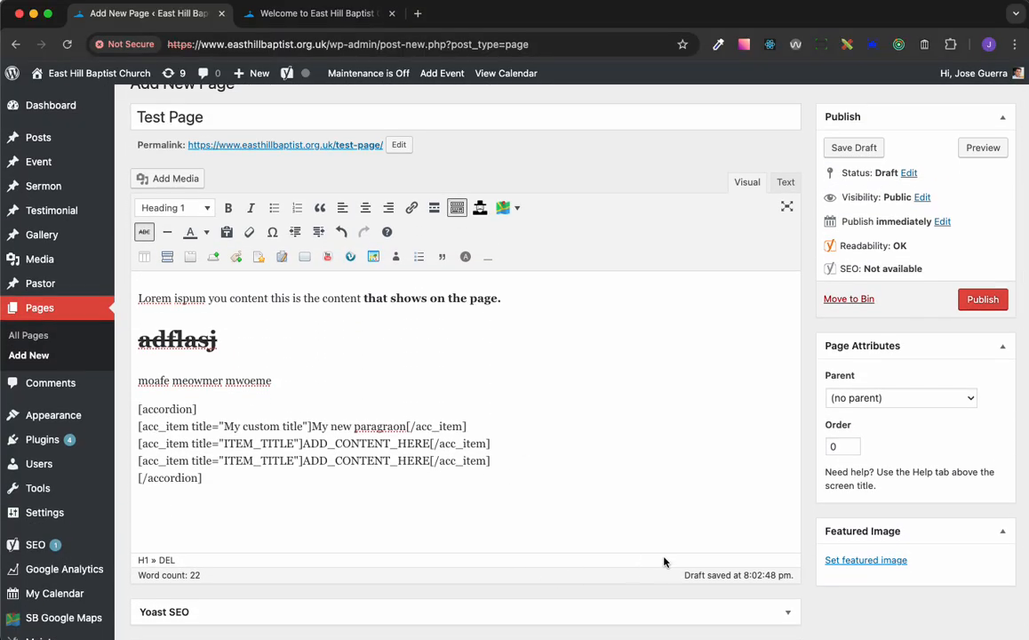
pyautogui.scroll(2, 664, 562)
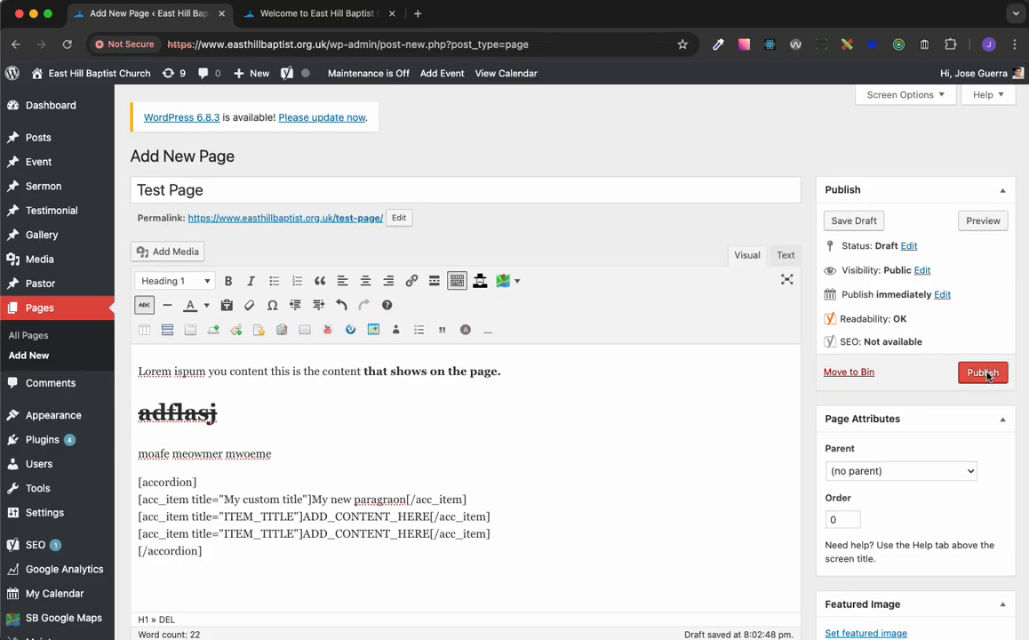
pyautogui.click(982, 373)
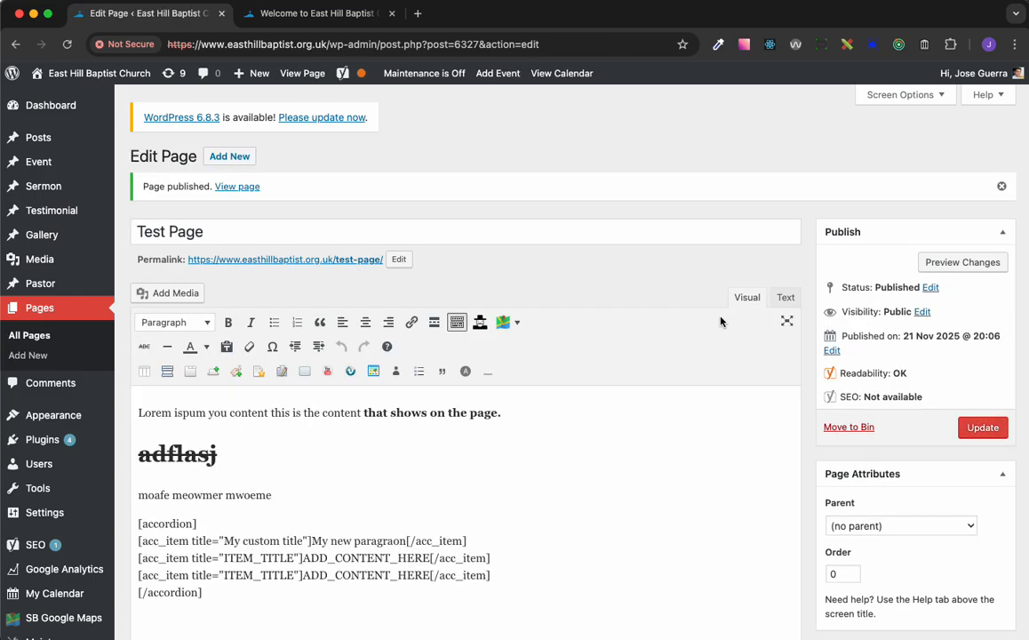
pyautogui.click(150, 192)
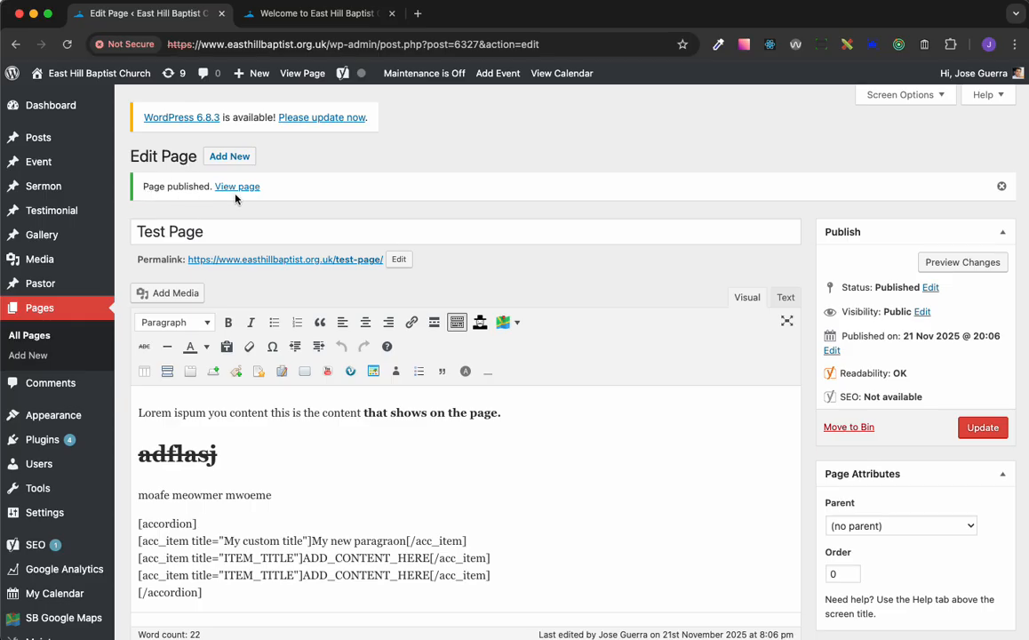
# Open the list of all pages and sort it by date with the newest first
pyautogui.click(41, 338)
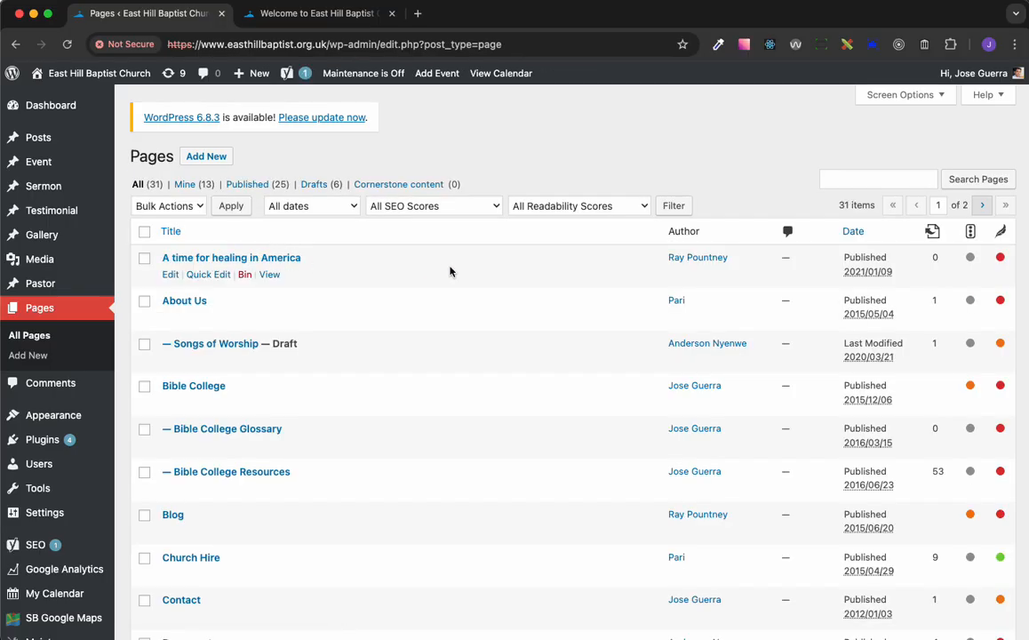
pyautogui.scroll(-10, 449, 271)
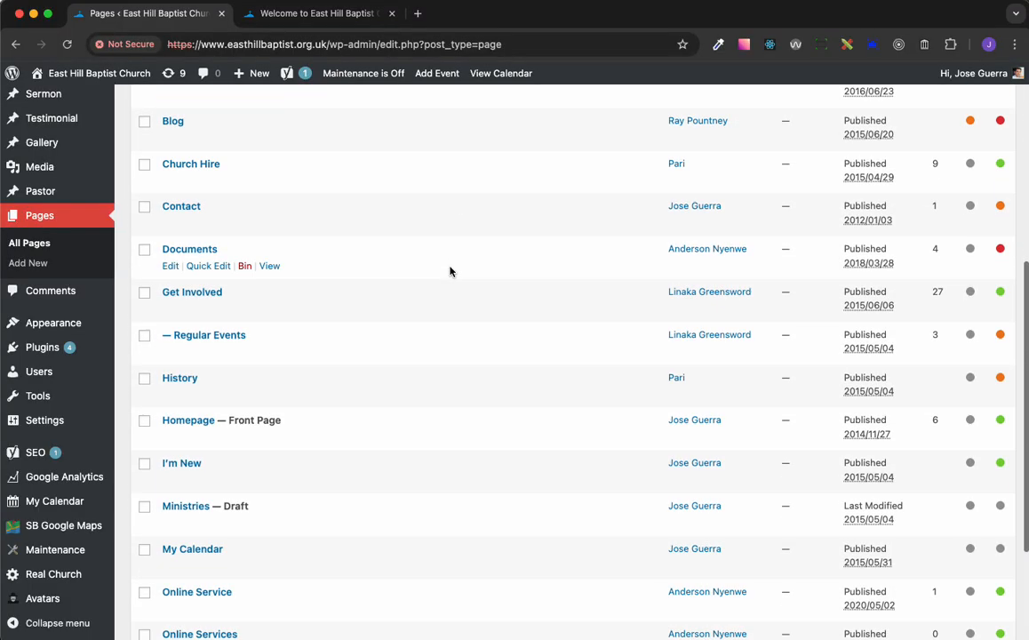
pyautogui.scroll(10, 450, 271)
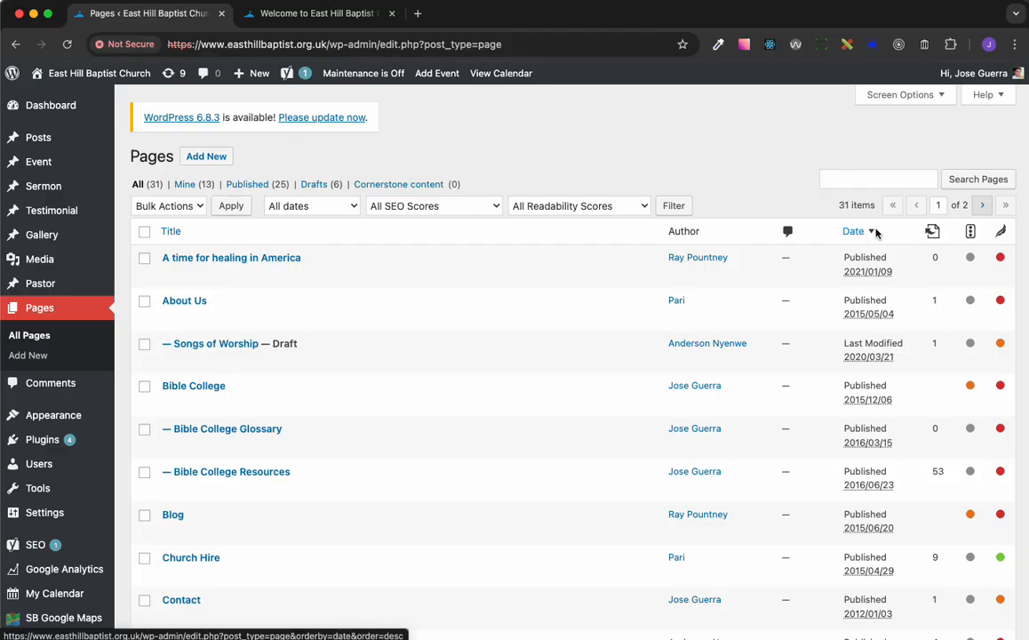
pyautogui.click(874, 233)
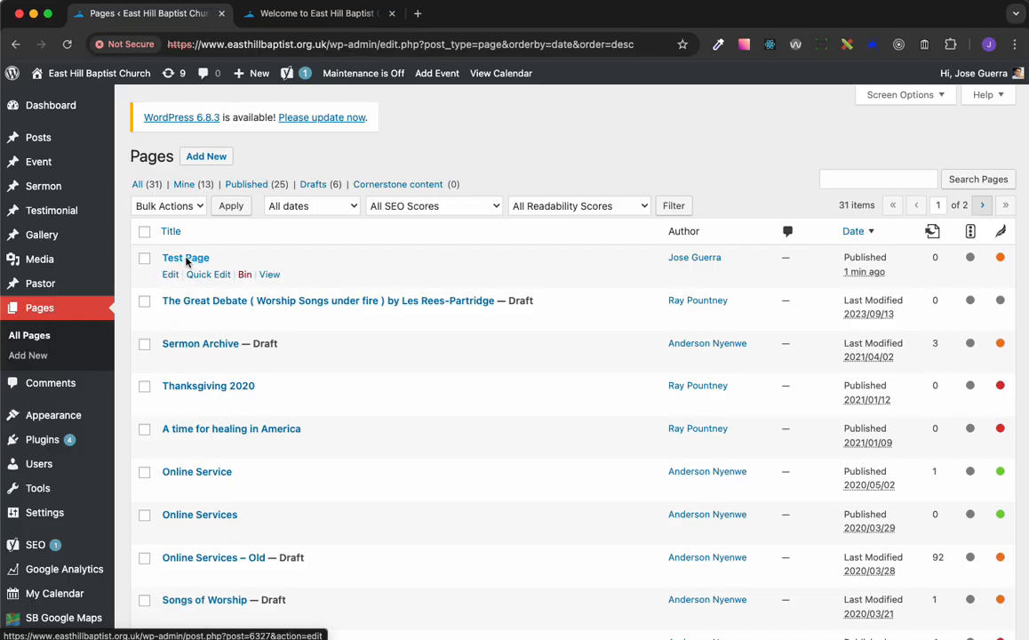
# View the published Test Page on the live site, look through it, and return to the admin dashboard
pyautogui.click(270, 275)
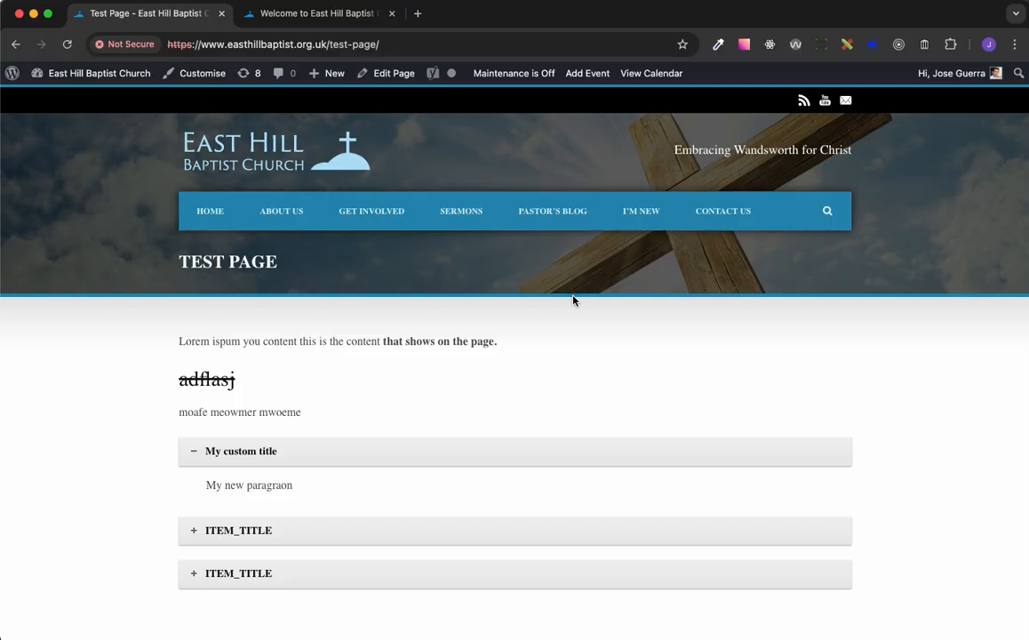
pyautogui.scroll(-1, 573, 300)
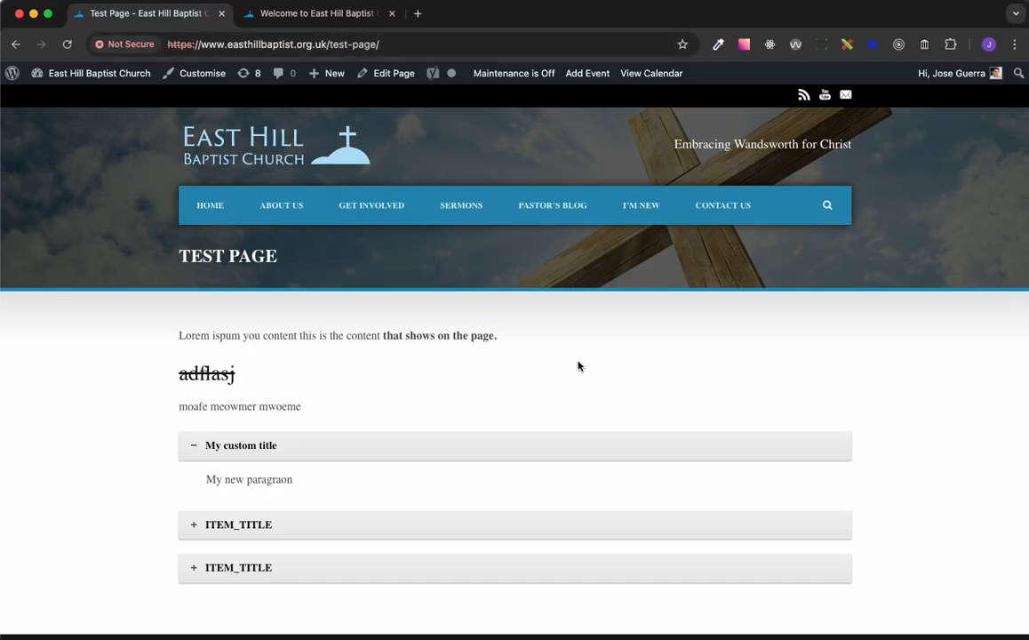
pyautogui.scroll(-5, 582, 362)
pyautogui.scroll(5, 582, 361)
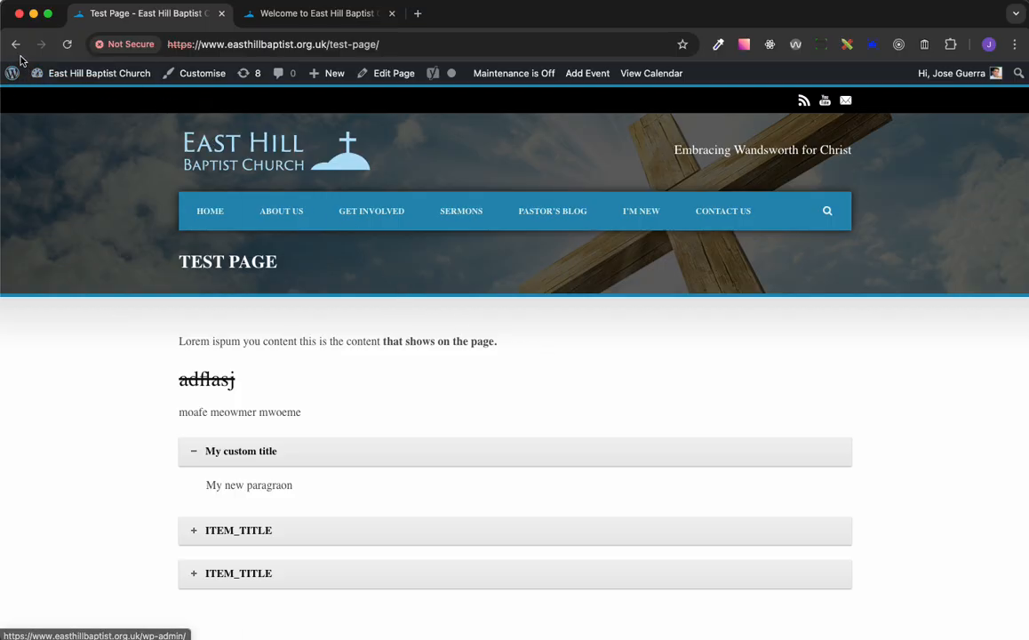
pyautogui.moveTo(74, 76)
pyautogui.click(72, 98)
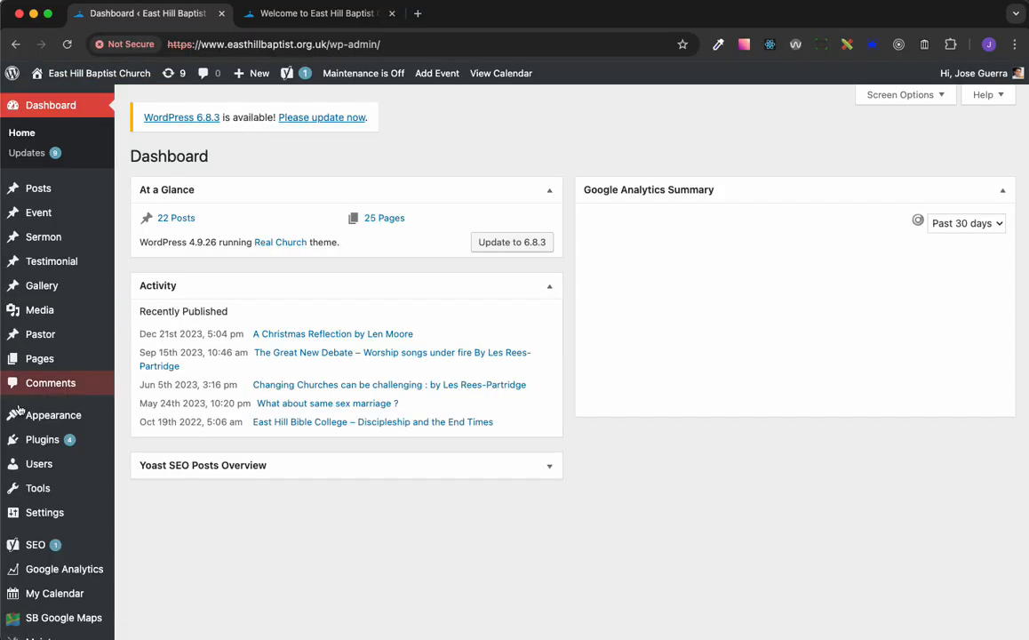
# Open the Test Page for editing from the list of all pages sorted by date, and look through its content
pyautogui.moveTo(42, 356)
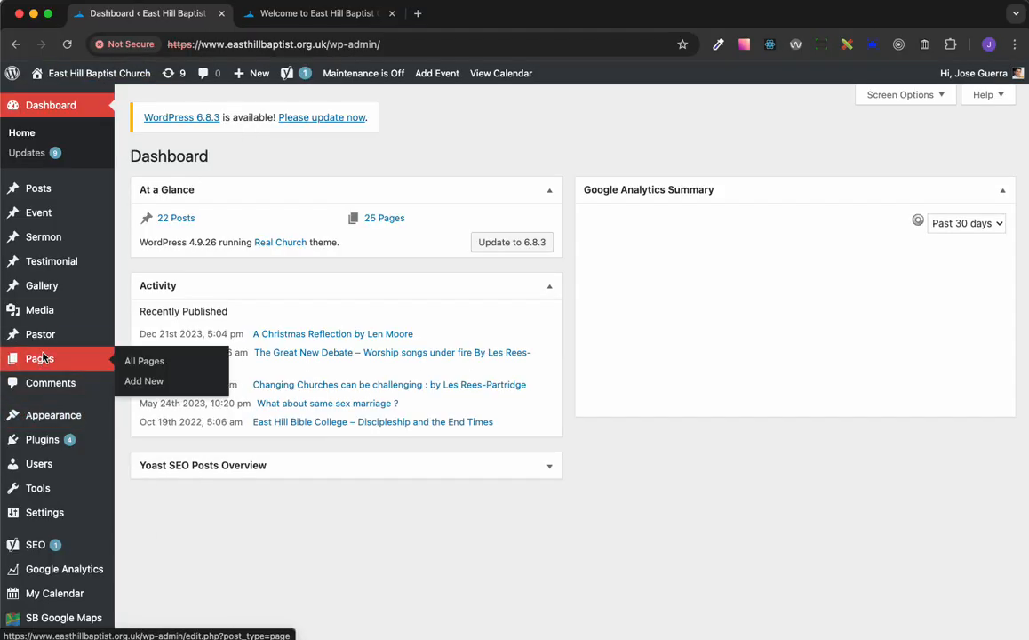
pyautogui.click(160, 364)
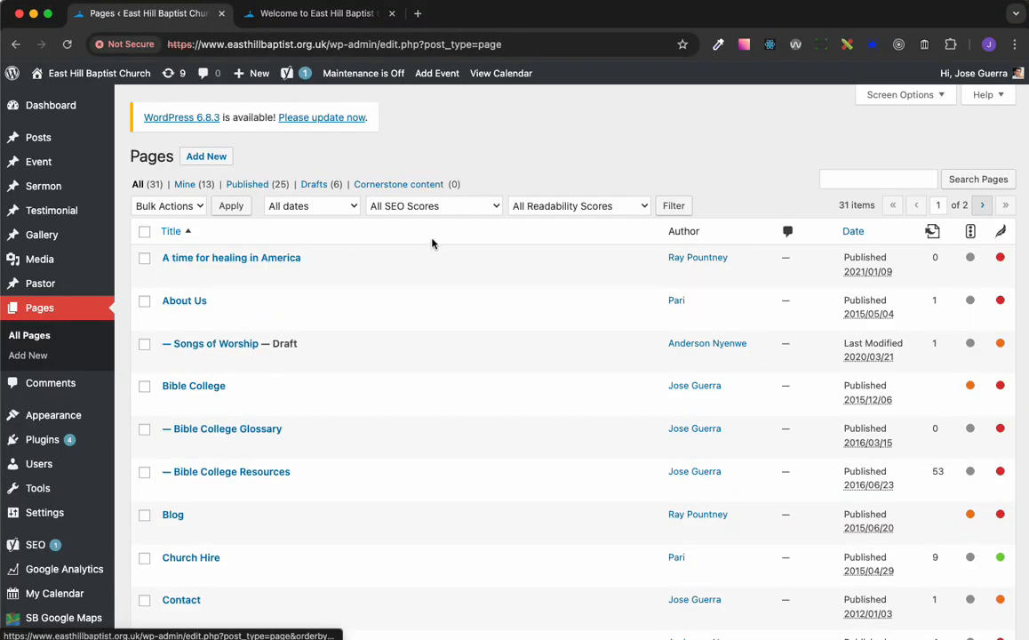
pyautogui.click(857, 232)
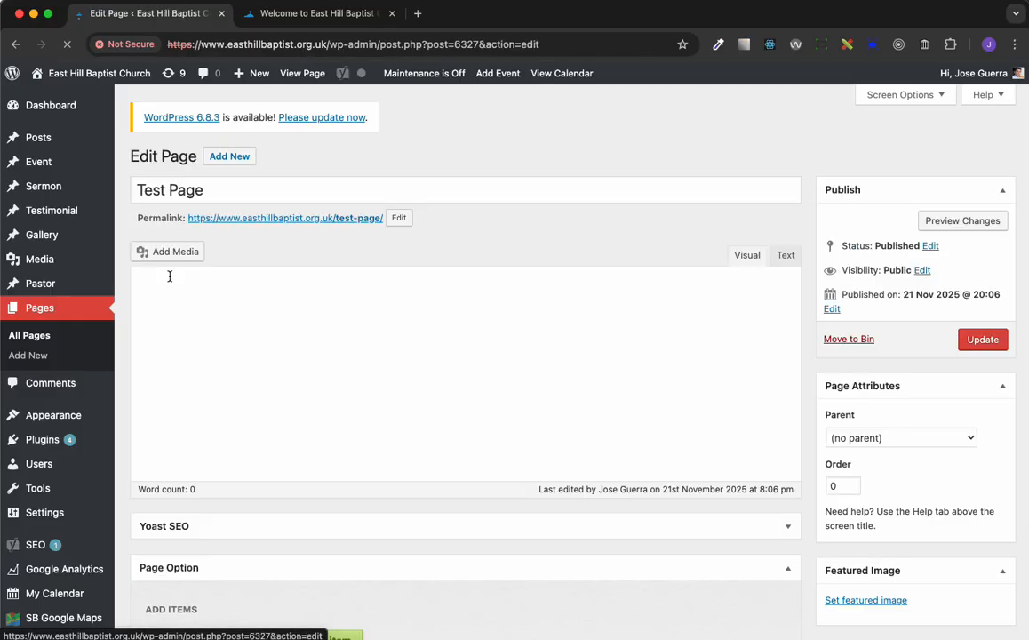
pyautogui.scroll(-2, 476, 354)
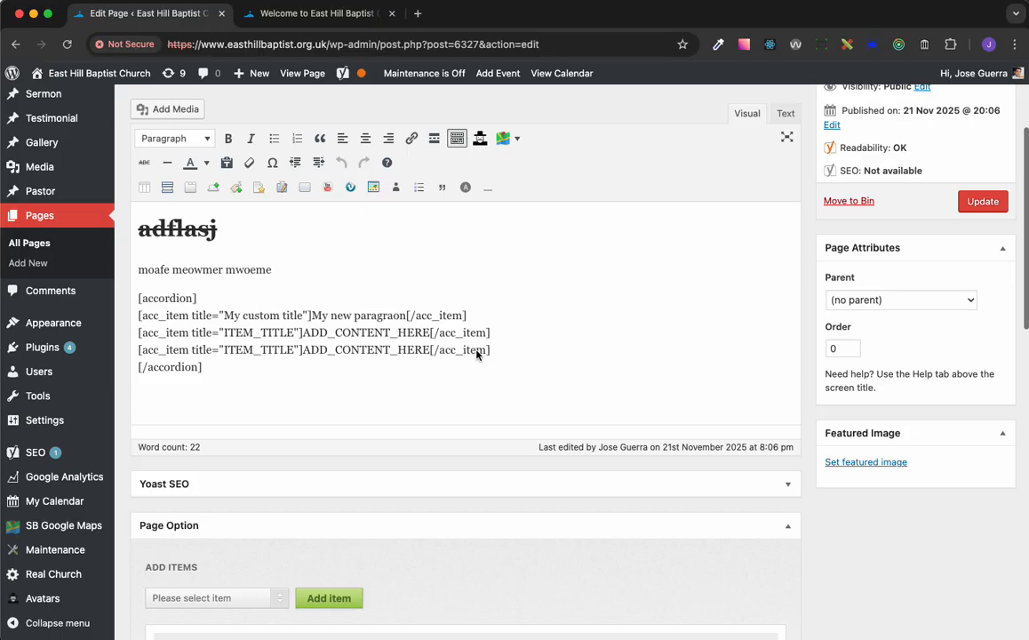
pyautogui.scroll(4, 476, 353)
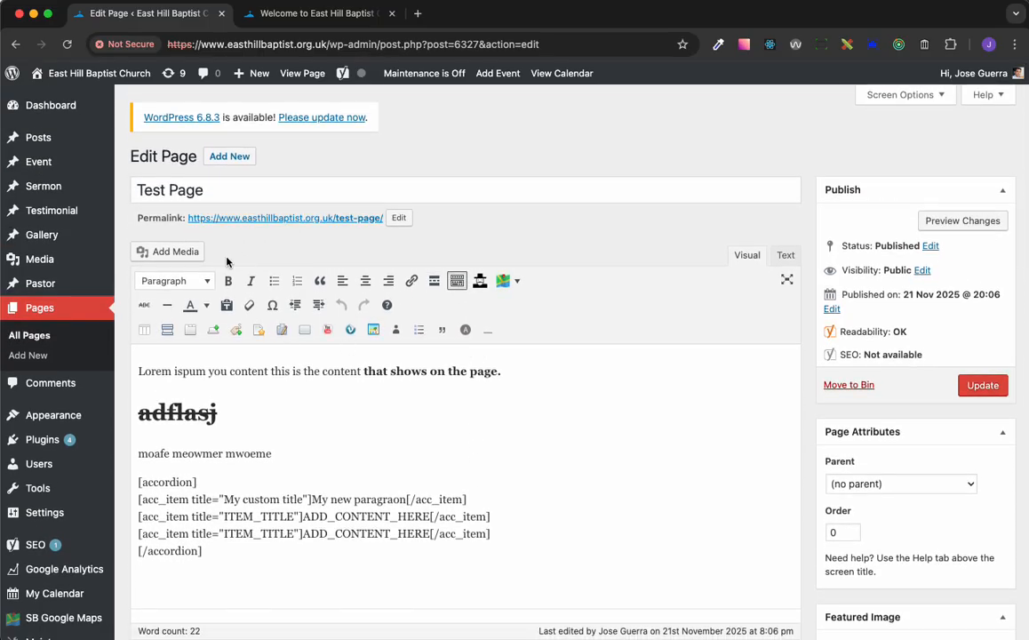
# View the Test Page on the live site from the list of all pages, sorted by date with the newest first
pyautogui.click(36, 335)
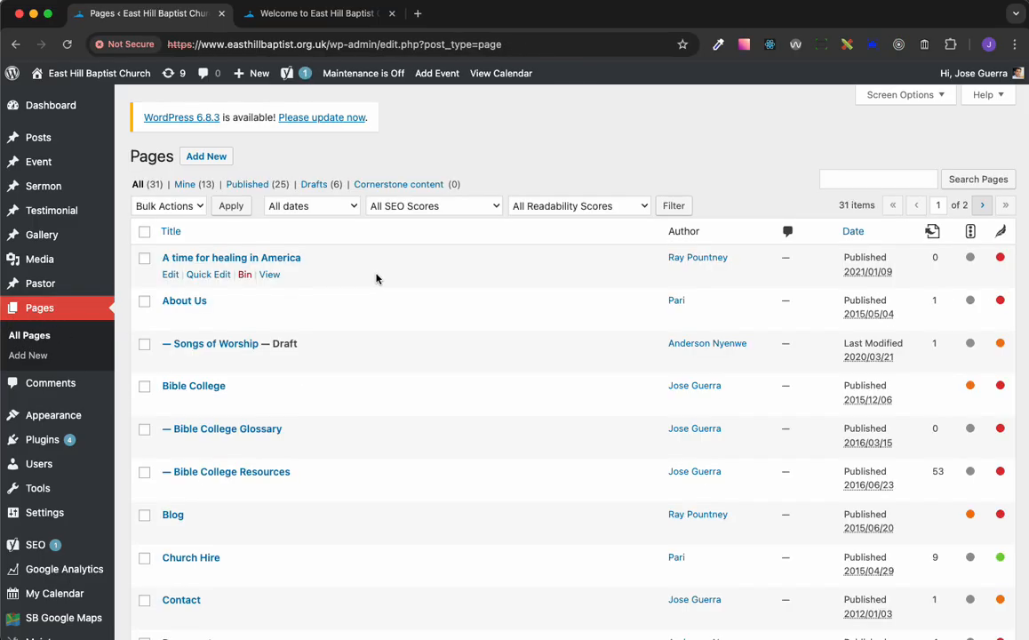
pyautogui.click(855, 232)
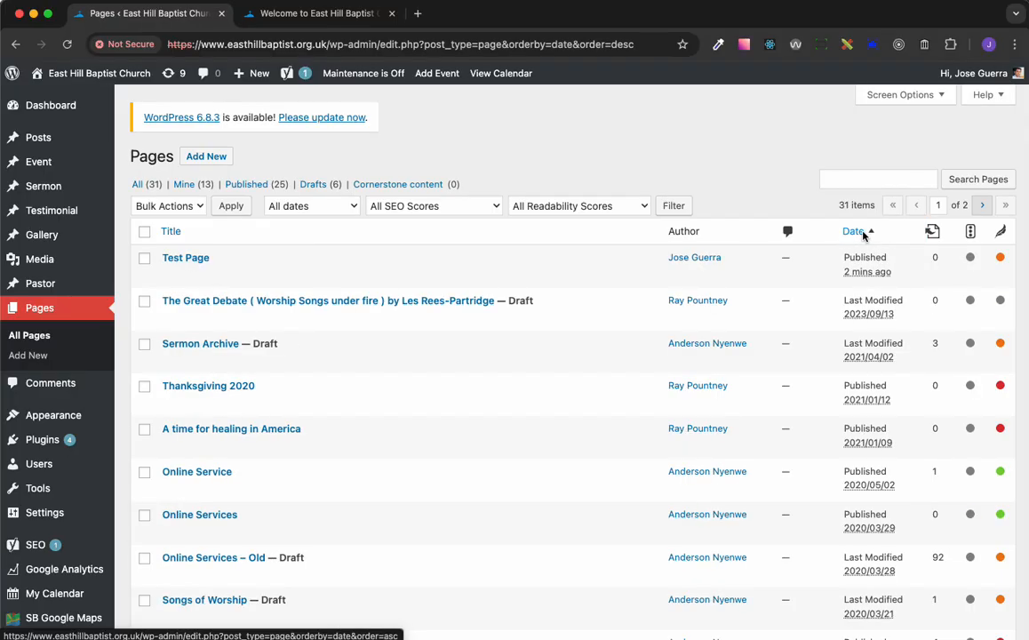
pyautogui.click(271, 275)
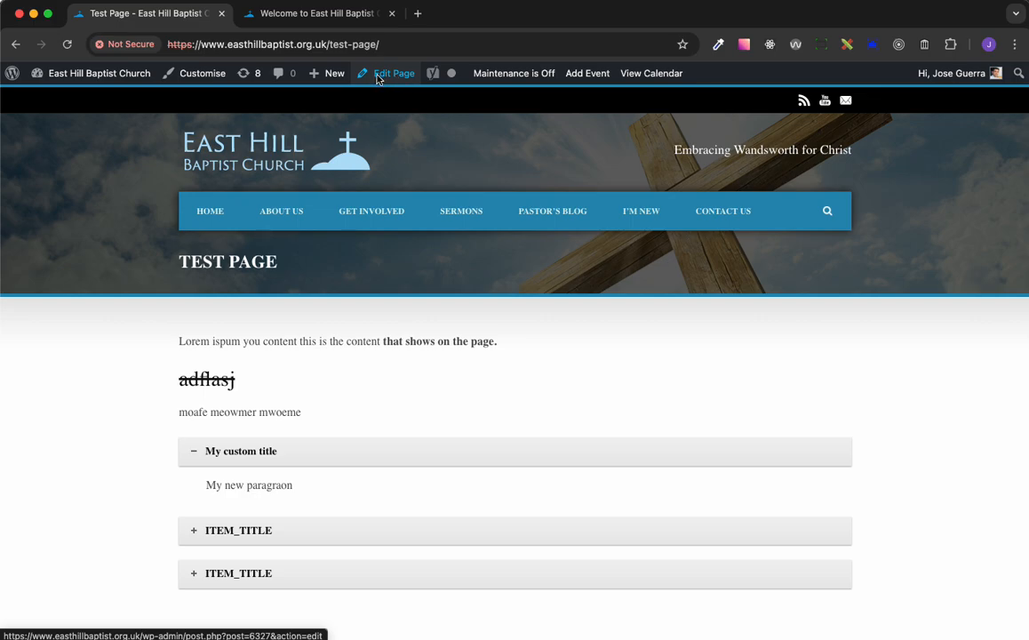
# Open the Test Page for editing directly from its live view, and look through its content and page options
pyautogui.moveTo(93, 75)
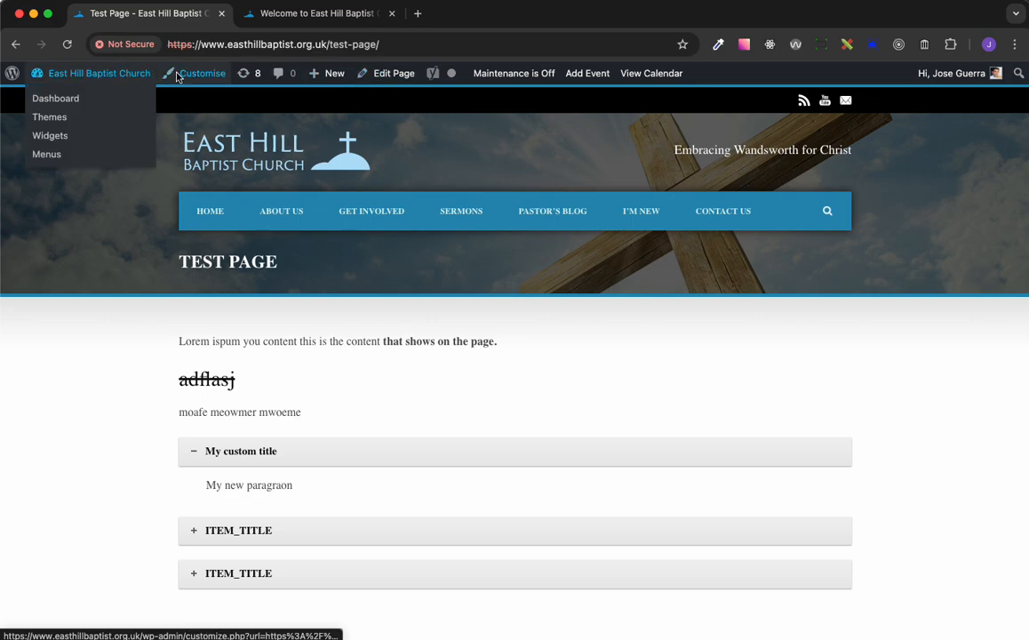
pyautogui.click(401, 79)
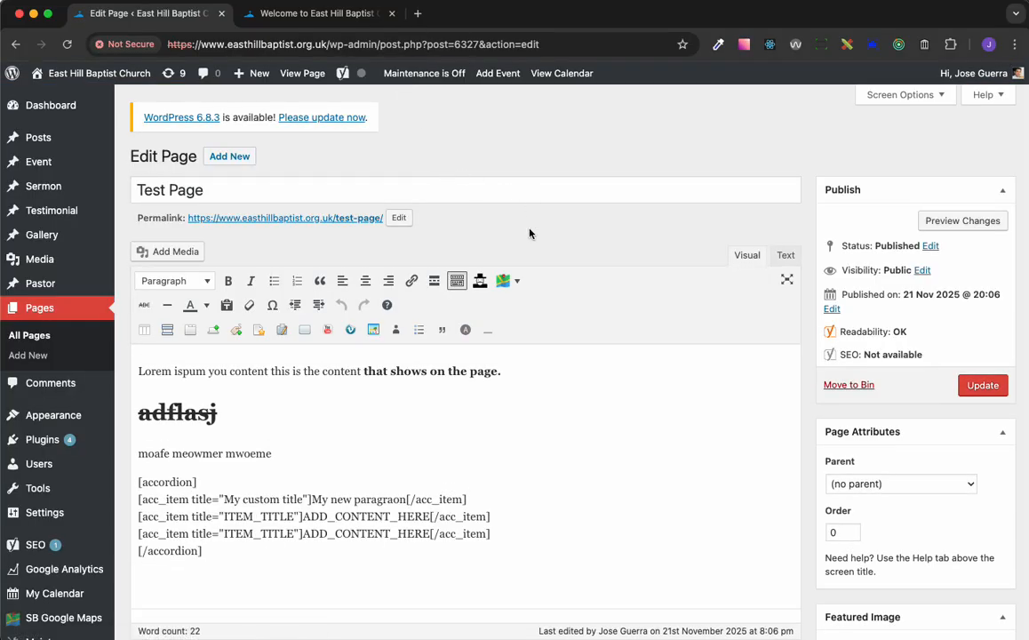
pyautogui.scroll(-1, 594, 312)
pyautogui.scroll(-5, 593, 312)
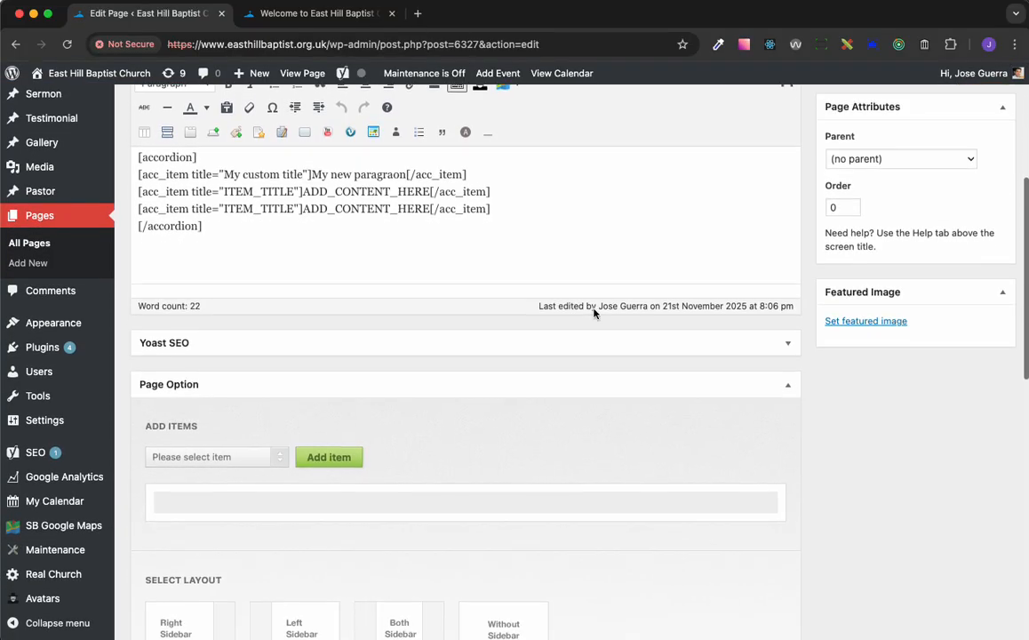
pyautogui.scroll(5, 594, 313)
pyautogui.scroll(1, 593, 313)
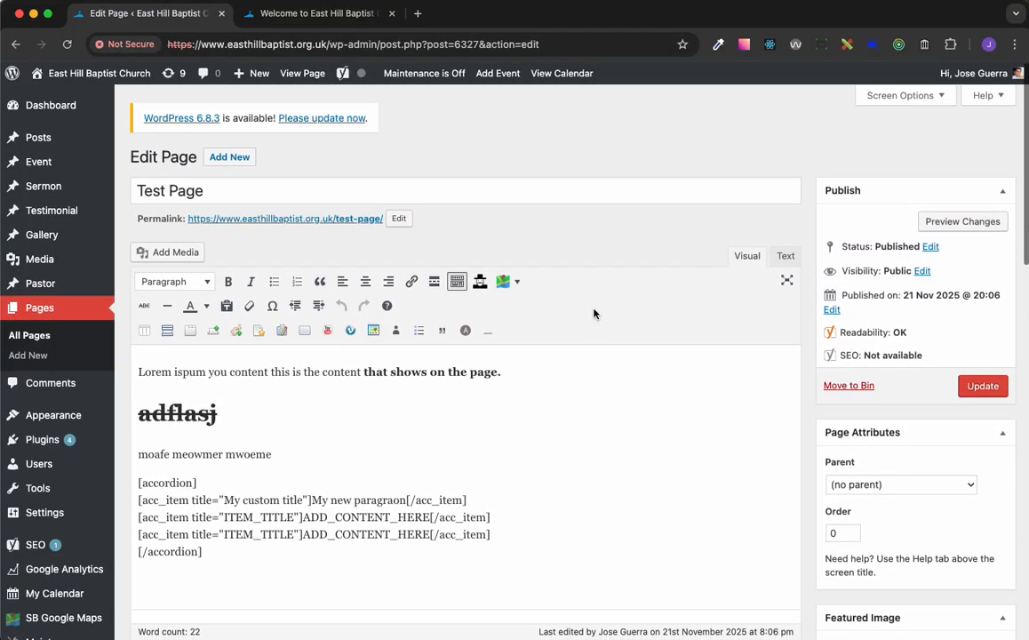
# Look at the navigation menu on the live site's homepage, and return to the Test Page editor
pyautogui.click(298, 16)
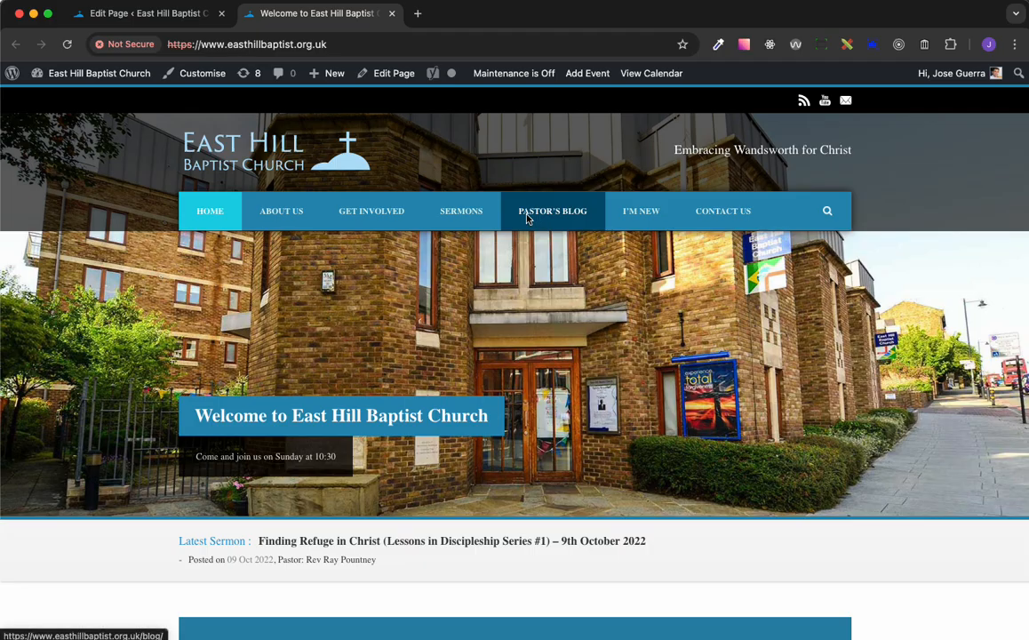
pyautogui.moveTo(346, 216)
pyautogui.moveTo(298, 215)
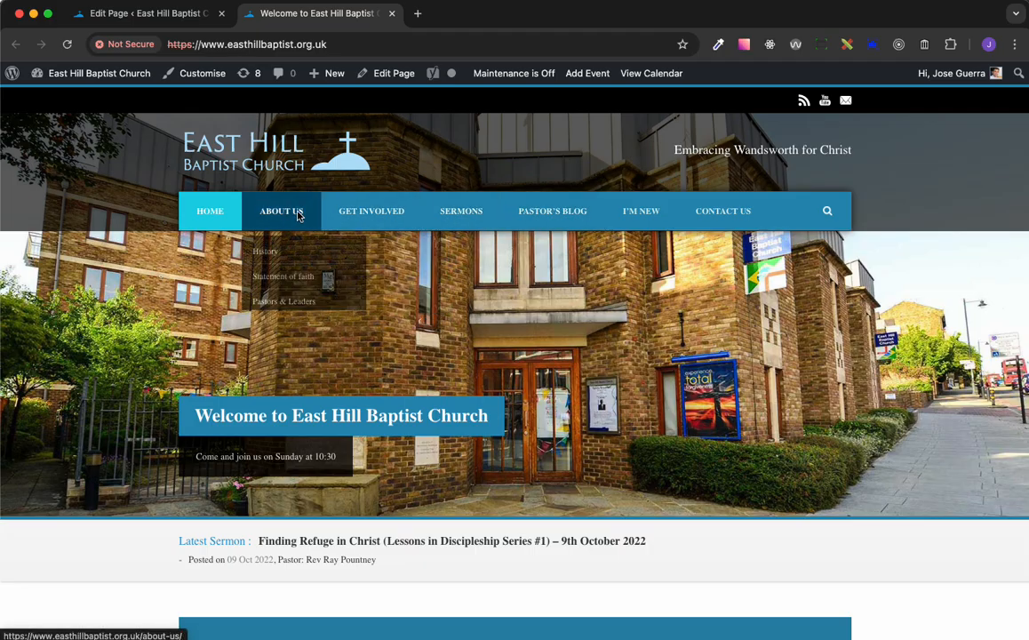
pyautogui.click(184, 18)
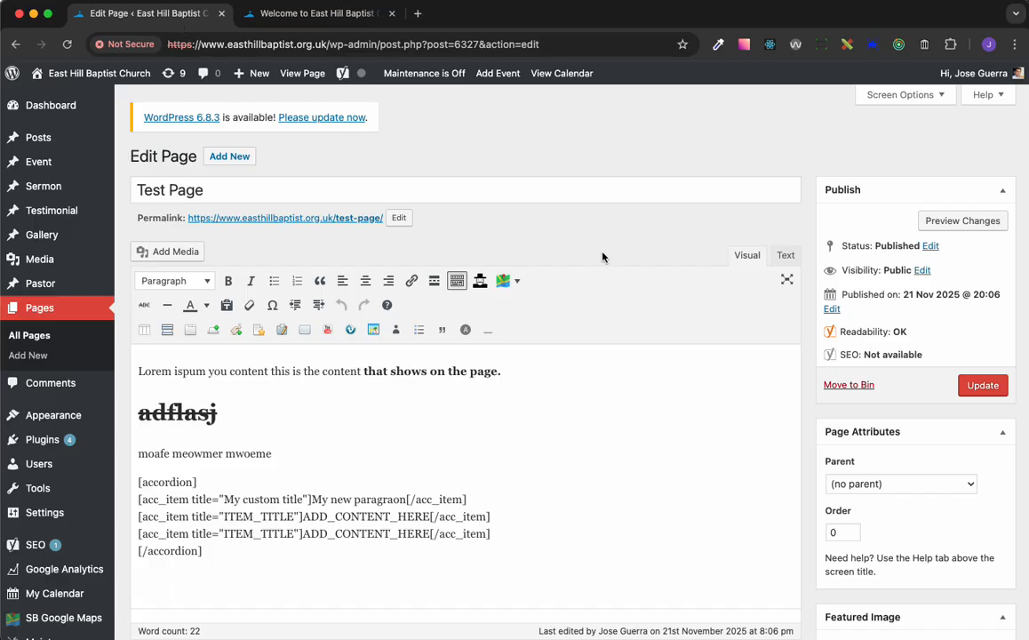